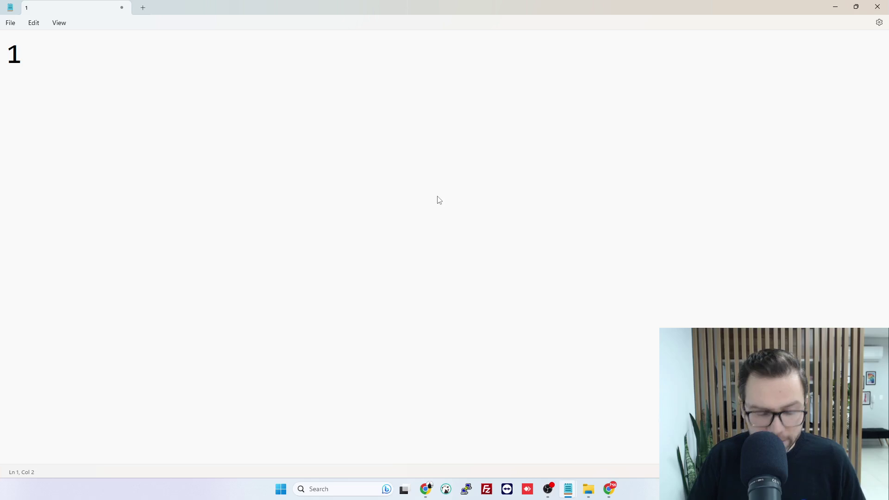
Type the intro sentence 'NO HOSFarma você está acostumado a ter diversos cadastros de pessoas.'
key("BackSpace")
key("BackSpace")
key("BackSpace")
key("BackSpace")
type("D")
key("BackSpace")
type("NO HOSfarm")
key("BackSpace")
key("BackSpace")
key("BackSpace")
key("BackSpace")
type("Farma você")
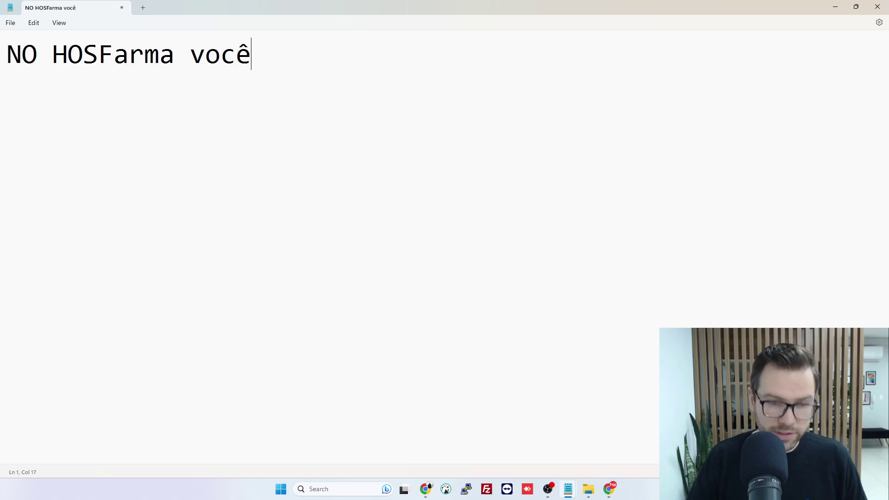
type(" está acostumado a")
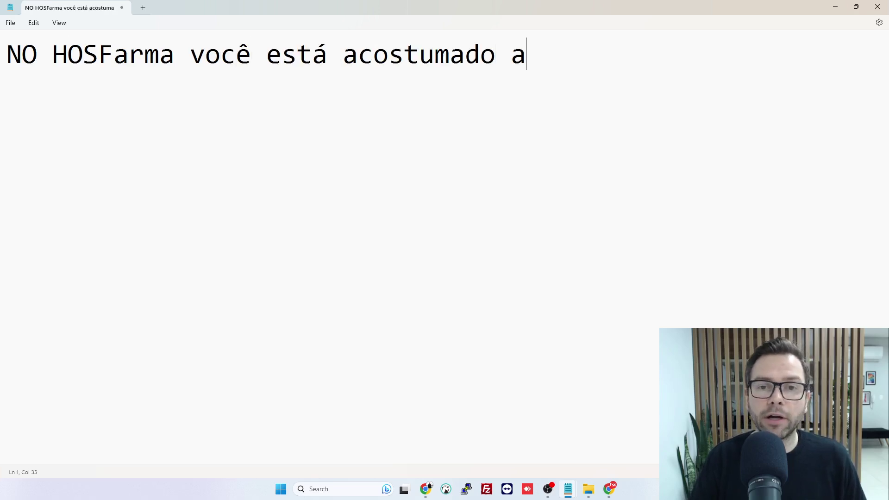
type(" ter divers")
key("BackSpace")
key("BackSpace")
type("ersos cadastros de pessoas.")
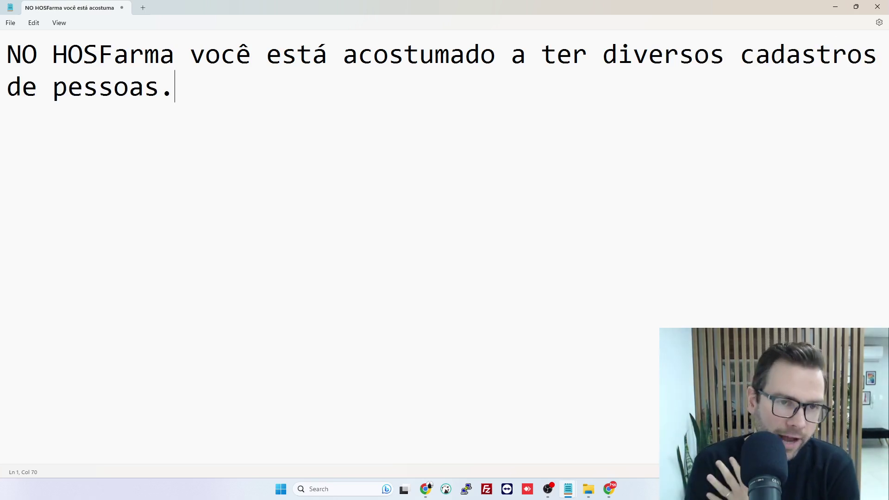
Add the list '1. Cadastro de Cliente; 2. Cadastro de Fornecedor; 3. Cadastro de Funcionário;' and begin 'HOSFinanceiro:'
key("Return")
key("Return")
type("1. Cadastro de Cliene;")
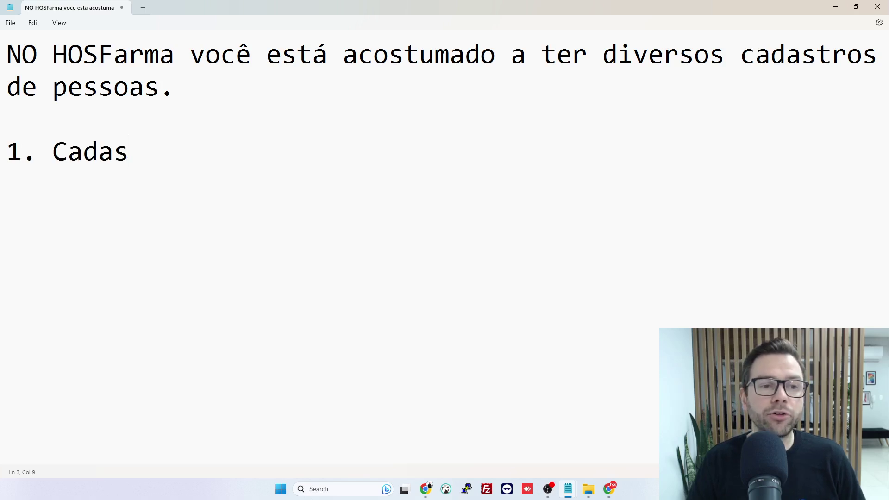
key("Return")
key("BackSpace")
key("BackSpace")
key("BackSpace")
type("te;")
key("Return")
type("2. Cadas")
key("BackSpace")
type("astro de Fornecedor;")
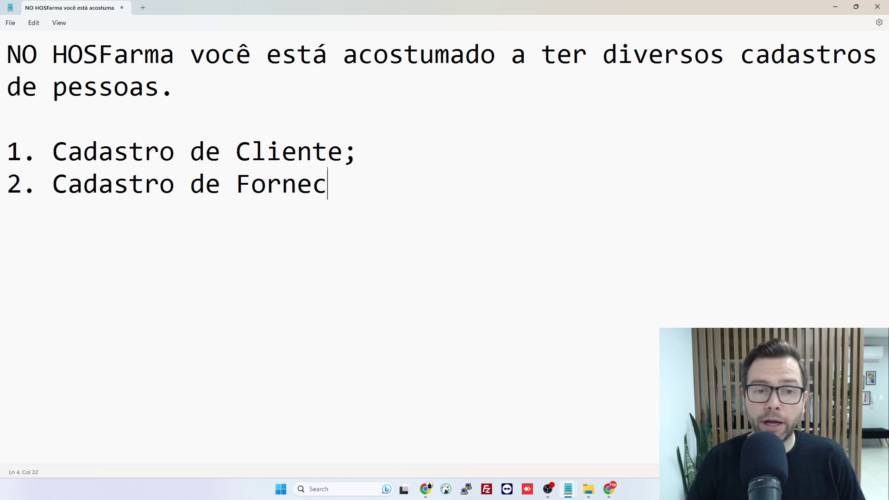
key("Return")
type("3. Cadastro de")
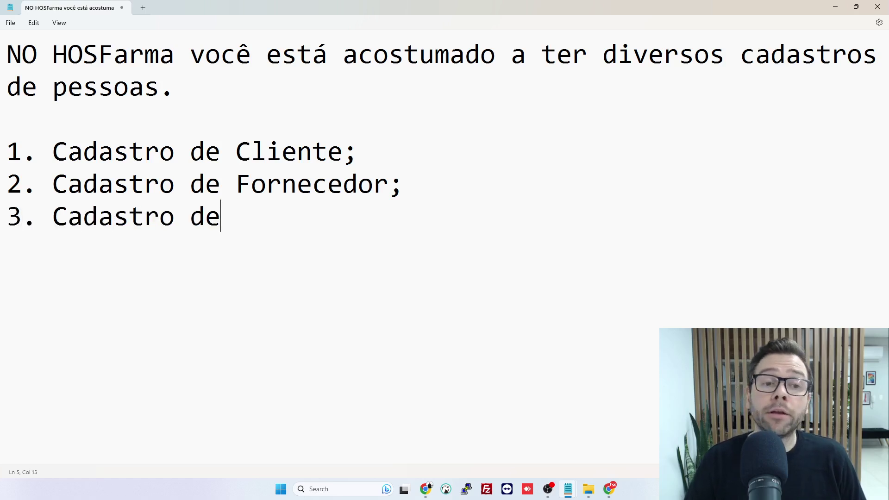
type(" Funcionário")
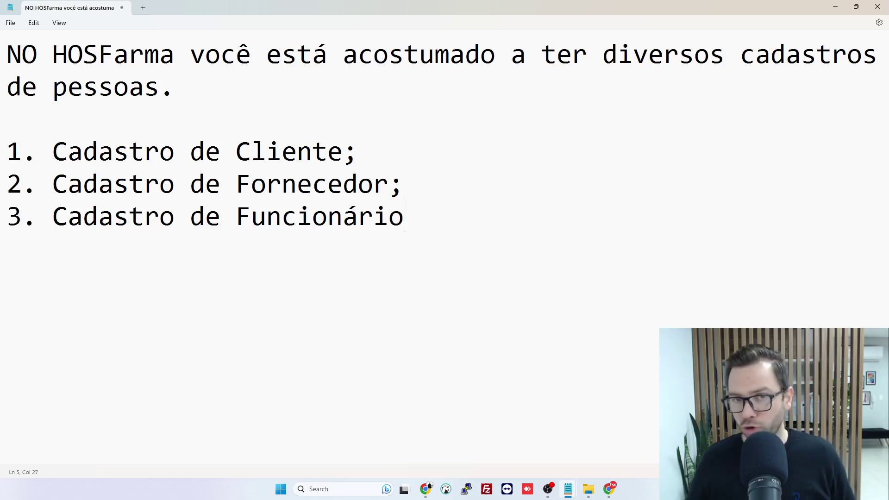
type(";")
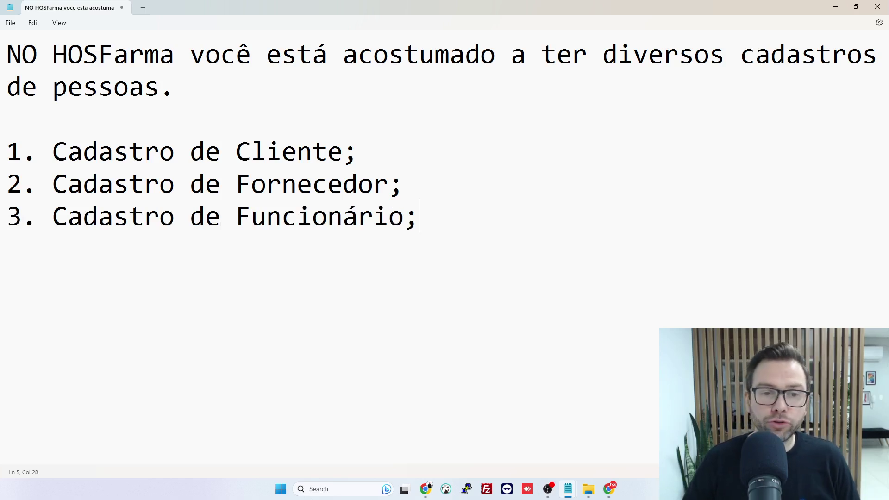
key("Return")
key("Return")
type("HOSF")
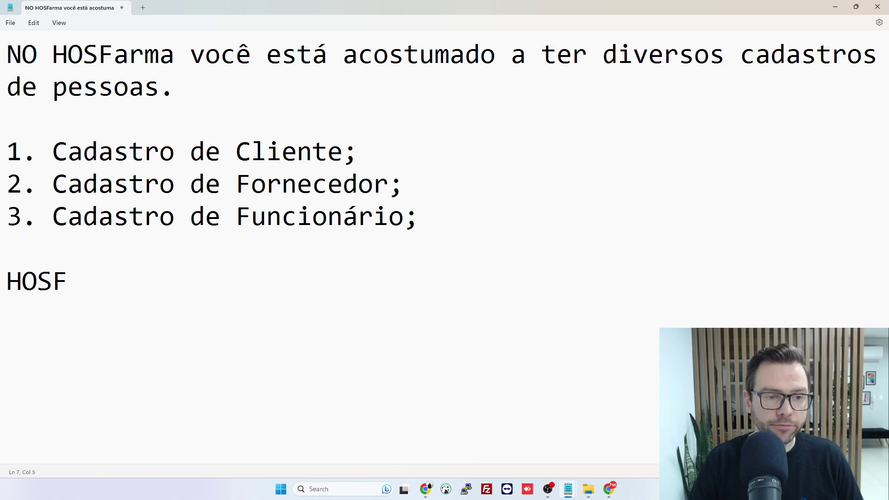
type("inanceiro:")
Add '1. Cadastro de Pessoa:' with an indented 'Tipo de Cadastro:' line below it
key("Return")
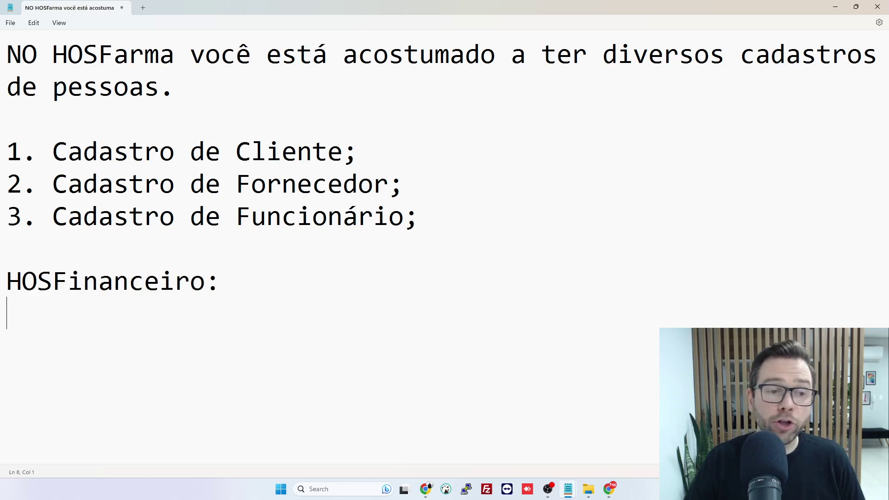
type("1,")
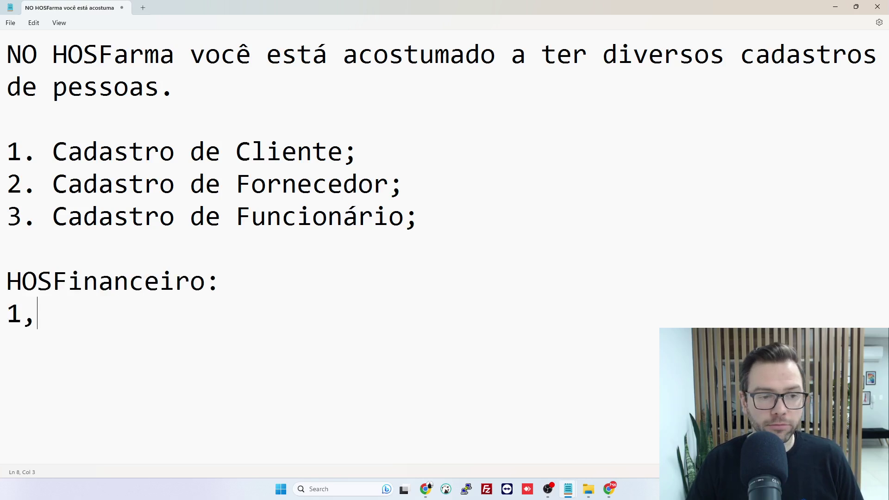
key("BackSpace")
type(". Cadastr")
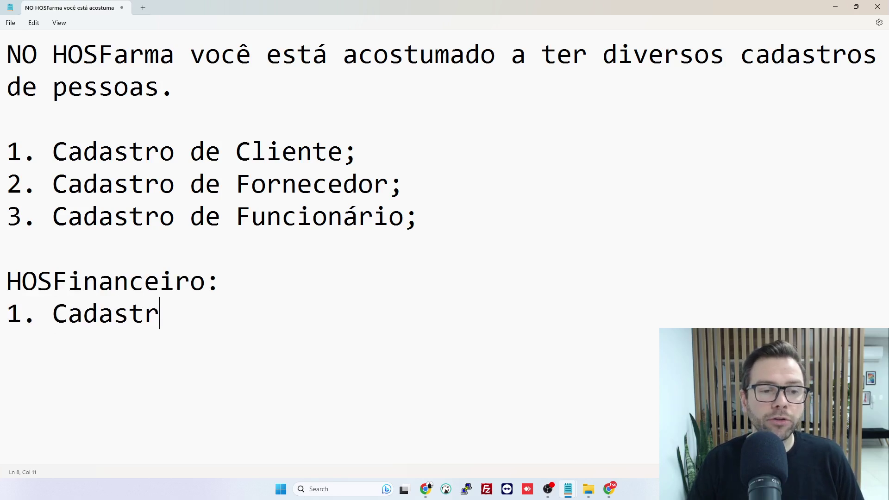
type("o de Pessoa")
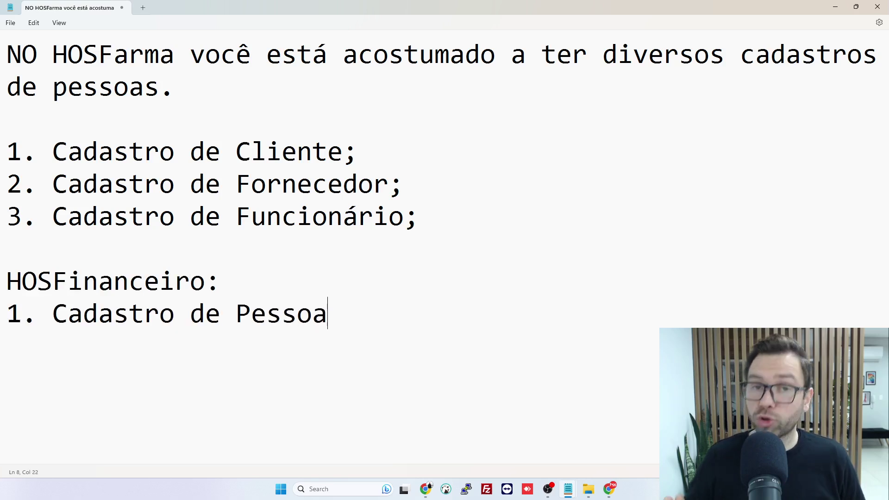
type(":")
key("Return")
key("Tab")
type("Tipo de ")
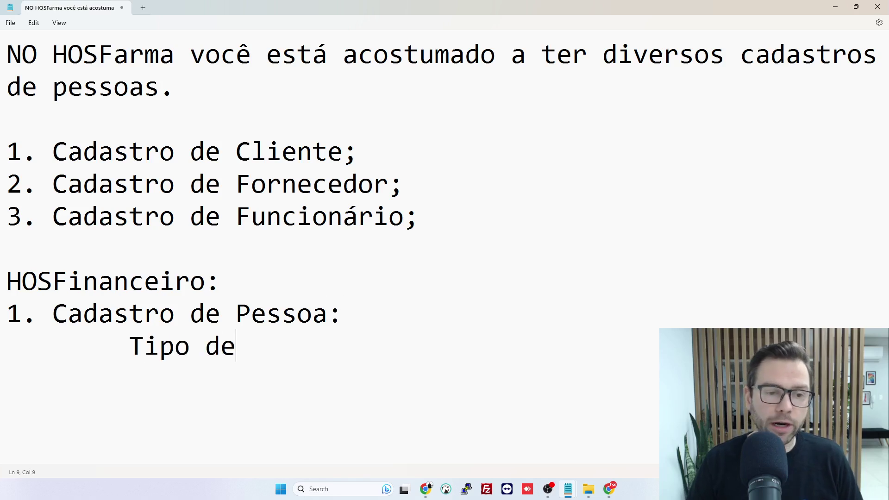
type("Cadastro:")
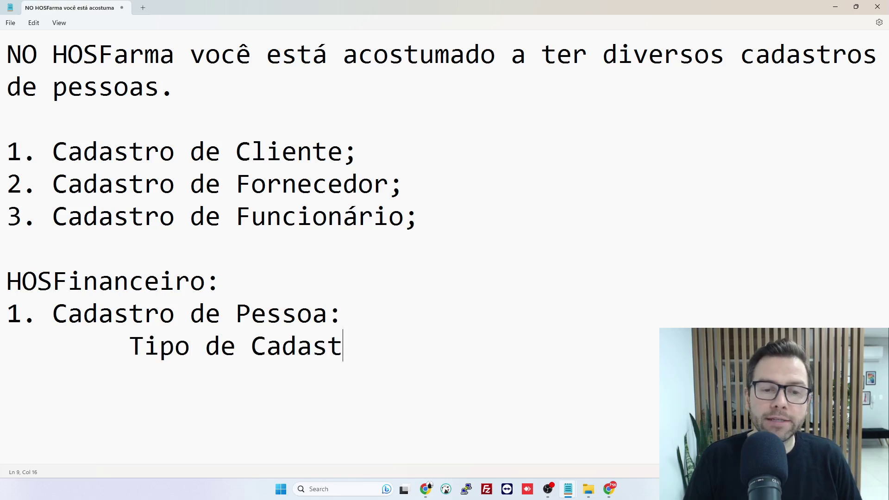
Fill in the person's name after Cadastro de Pessoa and 'Cliente' as the Tipo de Cadastro
key("Up")
type("Euar")
key("BackSpace")
key("BackSpace")
key("BackSpace")
type("u")
key("BackSpace")
key("Left")
key("Left")
key("Left")
key("Left")
key("End")
key("Down")
type("Cliente")
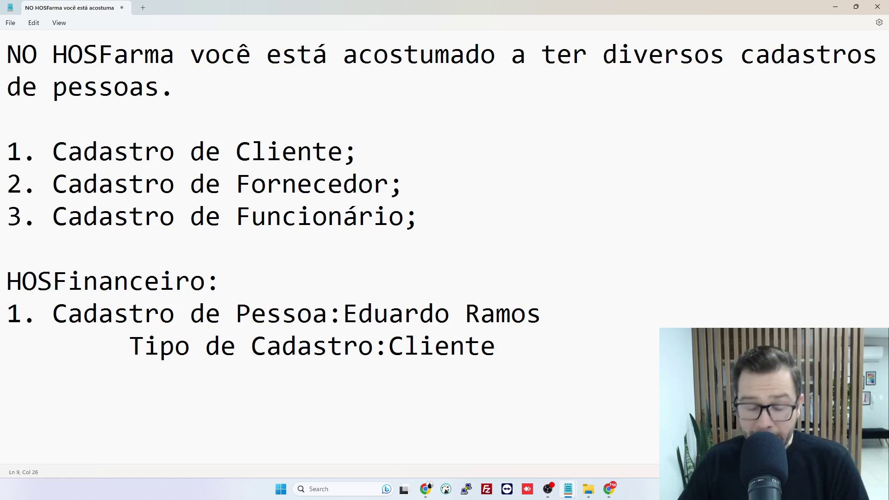
key("Left")
key("Left")
key("Left")
key("Left")
key("Left")
key("Left")
key("Left")
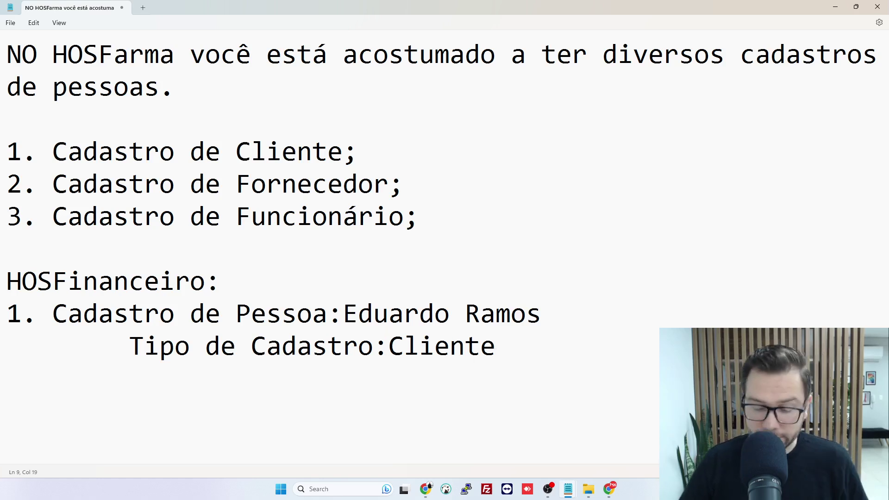
Make the Tipo de Cadastro line read 'Cliente; Fornecedor; Funcionário'
key("BackSpace")
key("End")
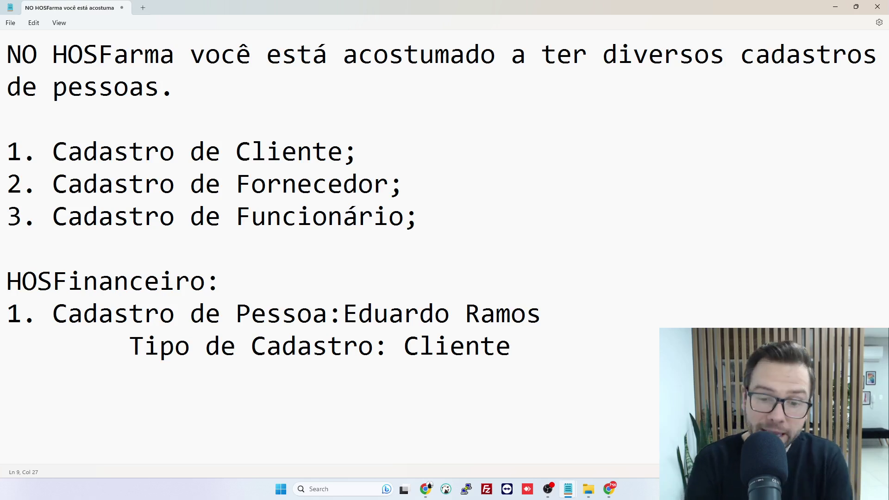
type("; Fornecedor")
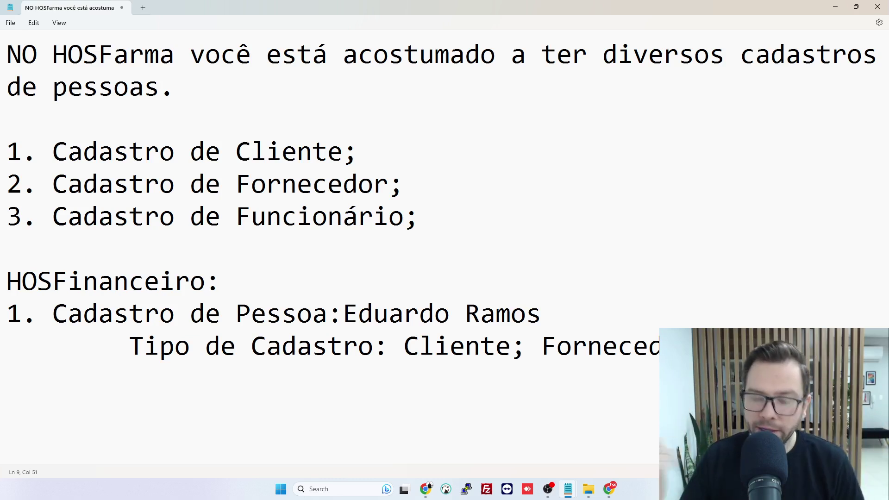
type("o")
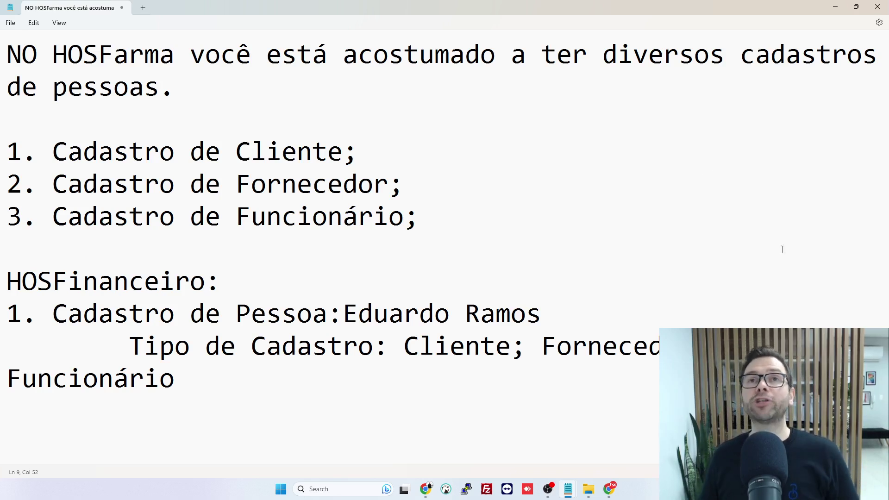
Point out the Cliente, Fornecedor and Funcionário items in the numbered list
left_click(380, 145)
left_click(441, 202)
left_click(411, 166)
left_click(423, 183)
left_click(448, 218)
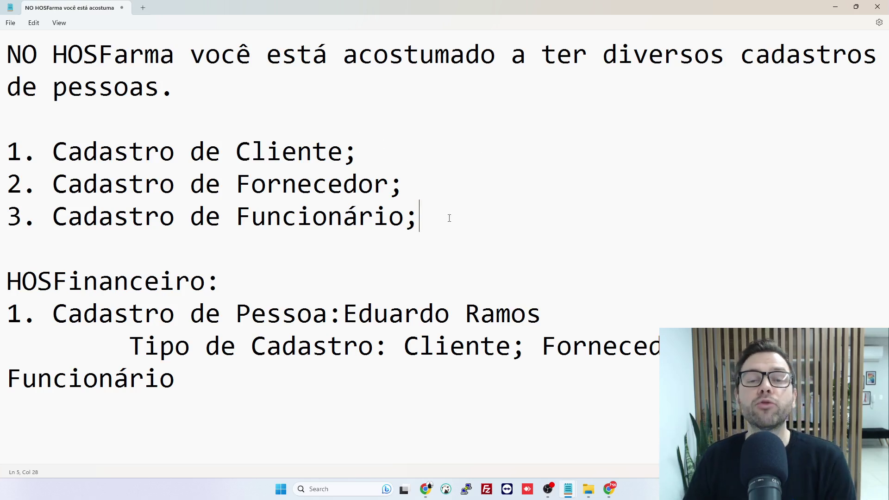
left_click(362, 147)
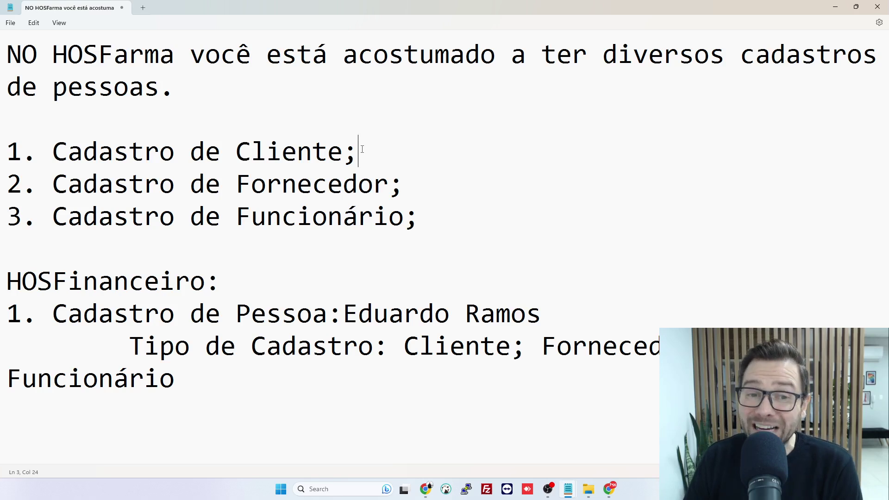
key("Left")
key("Left")
key("Left")
left_click(362, 188)
left_click(373, 217)
left_click(368, 151)
left_click(364, 184)
left_click(372, 216)
left_click_drag(371, 151, 332, 152)
left_click(461, 195)
left_click(428, 219)
left_click(367, 151)
left_click(391, 184)
left_click(392, 214)
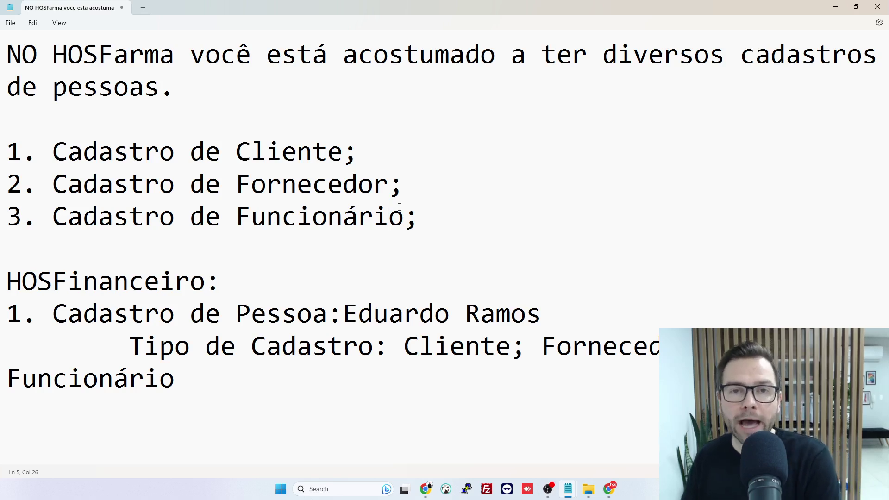
Insert the person's middle name before the surname, then minimize Notepad
left_click(465, 313)
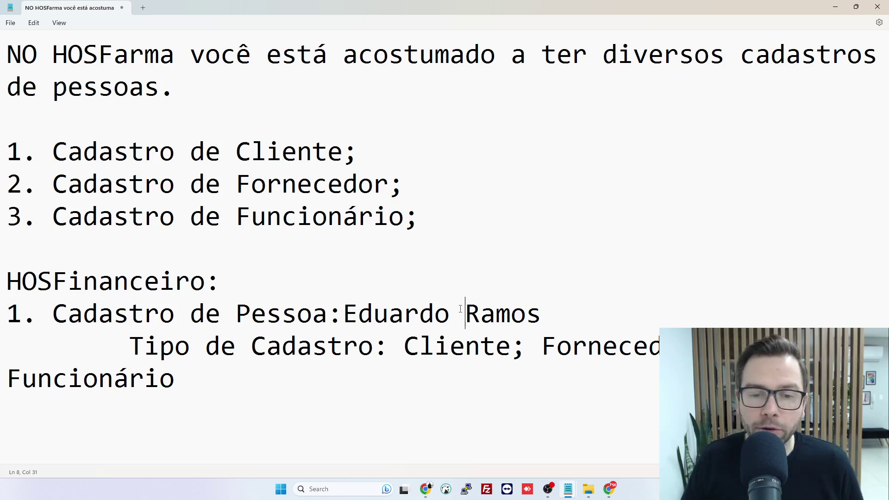
type("Dr")
key("BackSpace")
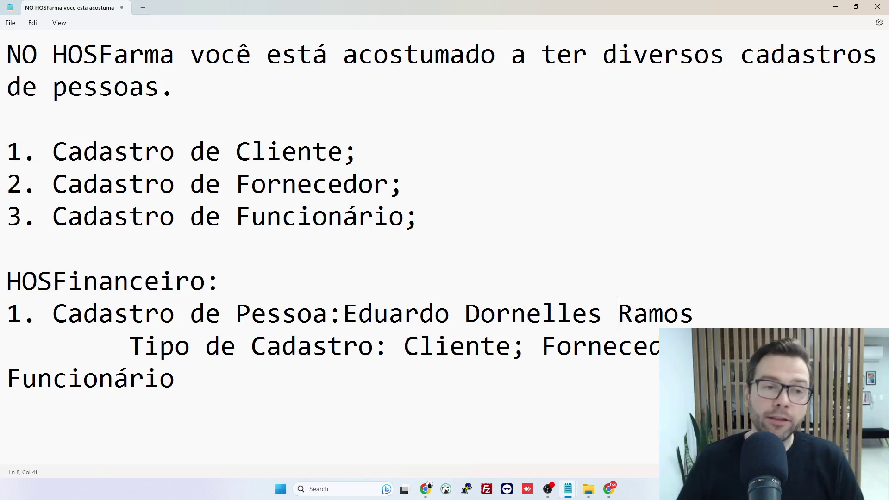
left_click(836, 7)
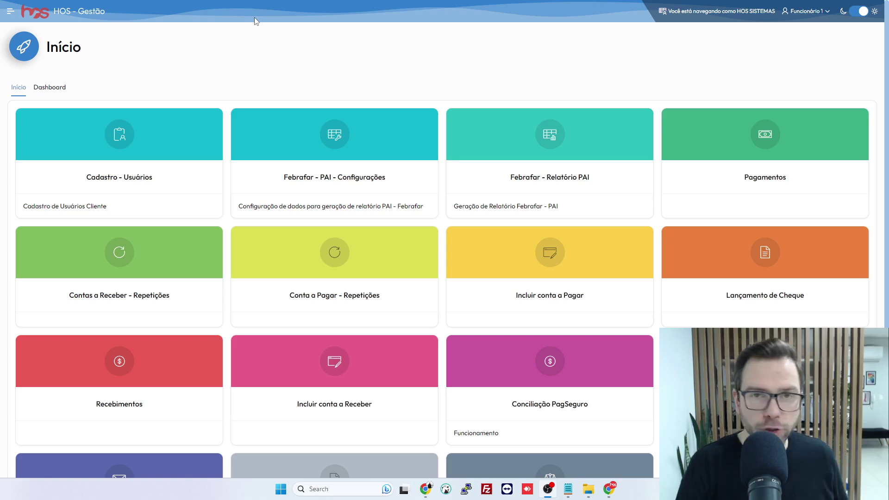
Go to Cadastro > Pessoas through the sidebar menu
left_click(11, 11)
left_click(106, 79)
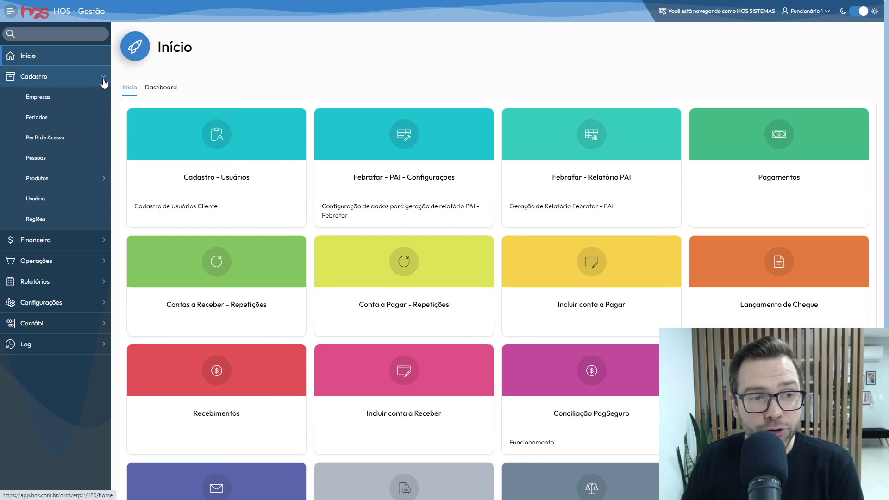
left_click(51, 158)
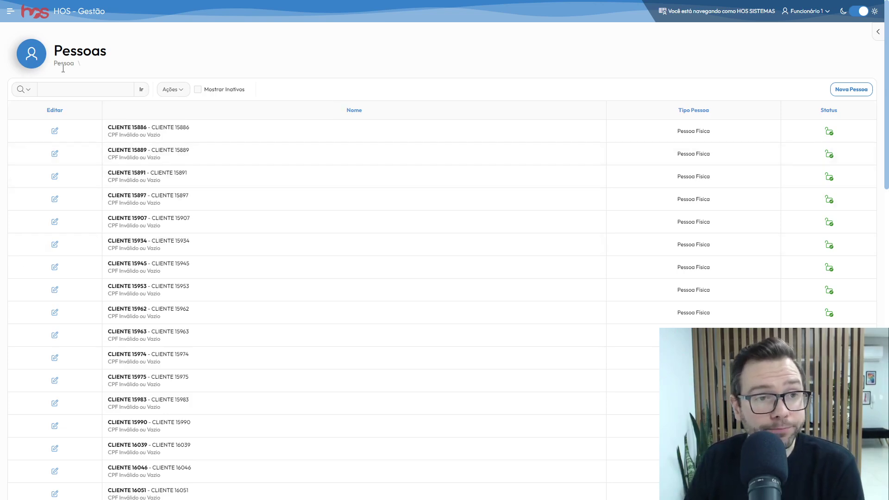
left_click(45, 87)
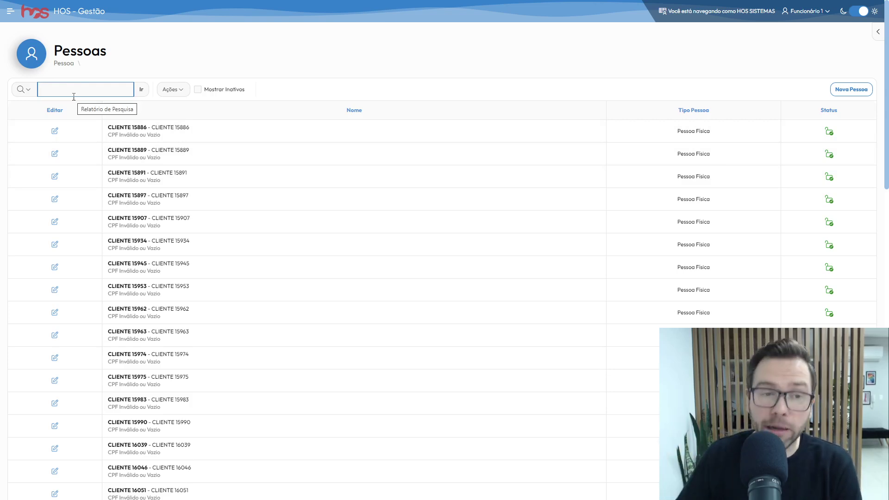
type("15886")
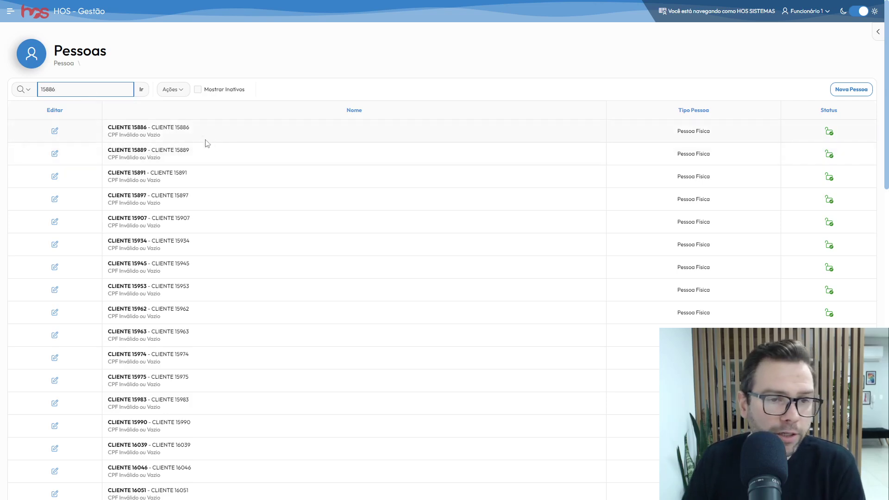
left_click(142, 92)
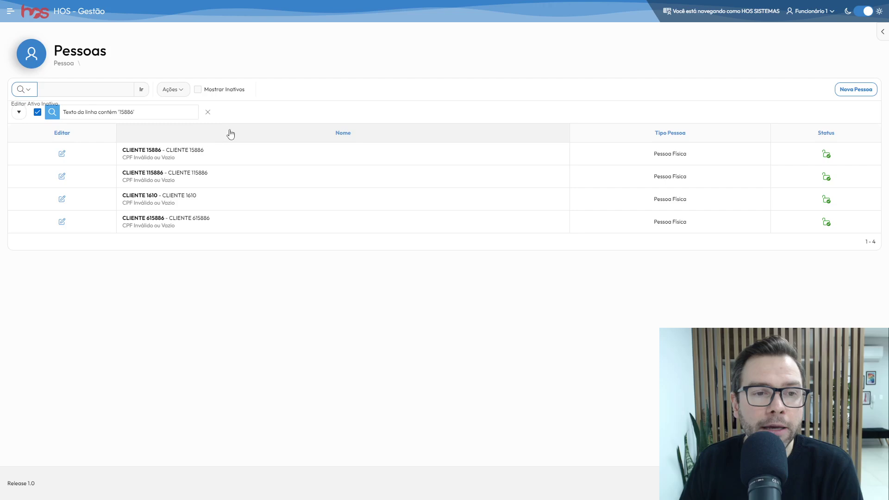
left_click(208, 113)
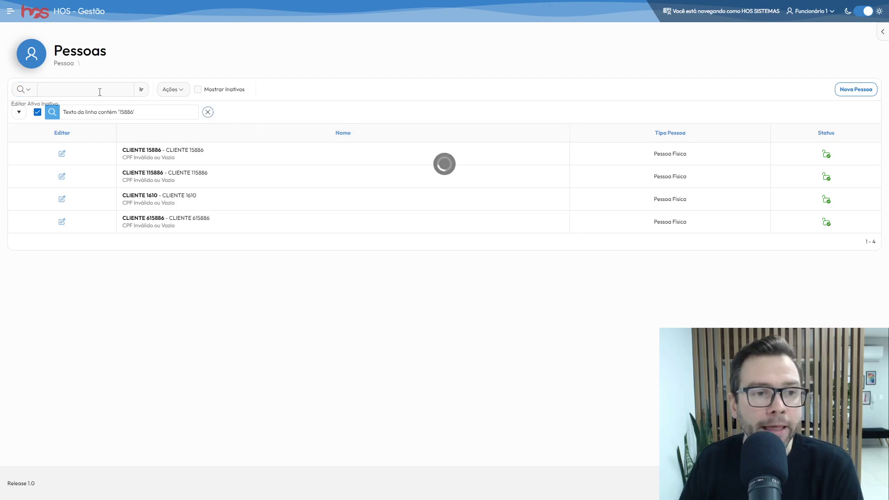
left_click(98, 91)
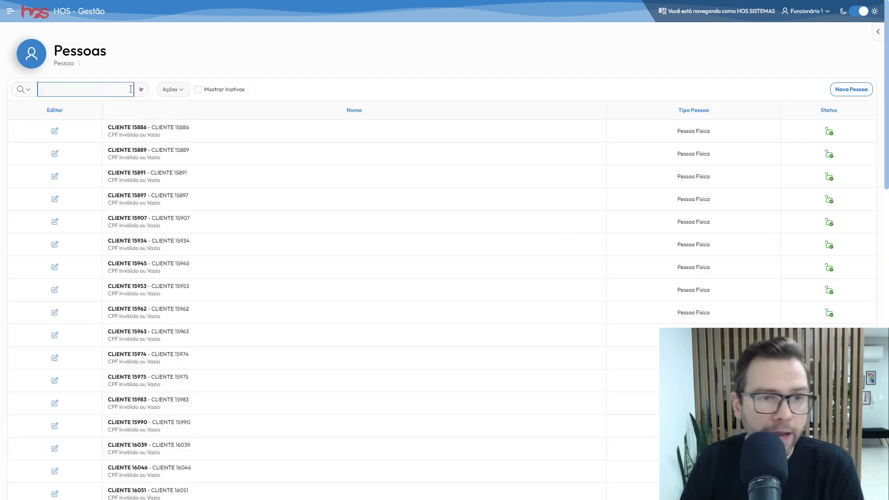
left_click(31, 92)
left_click(30, 92)
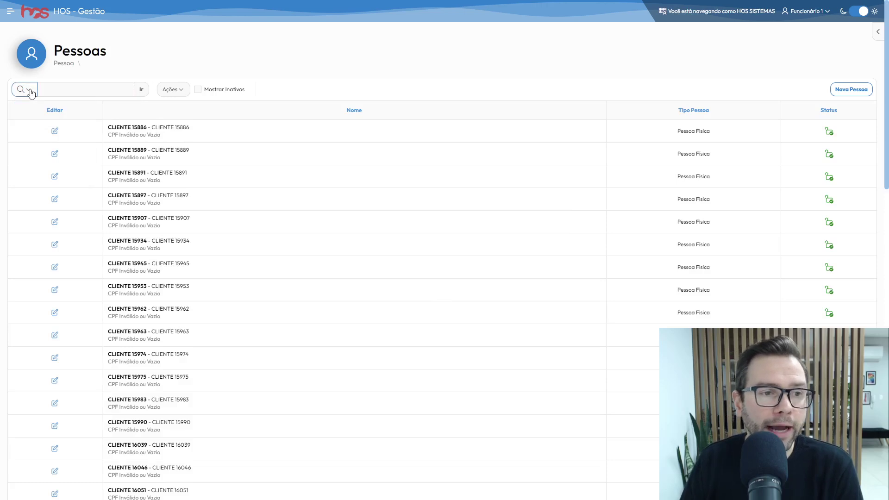
Tick Fornecedor under Tipo Cadastro in the Filtros panel
left_click(31, 93)
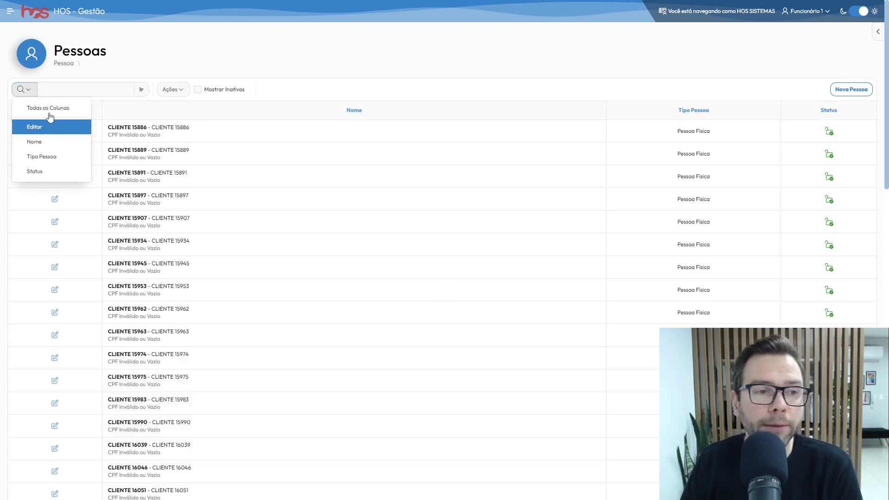
left_click(41, 91)
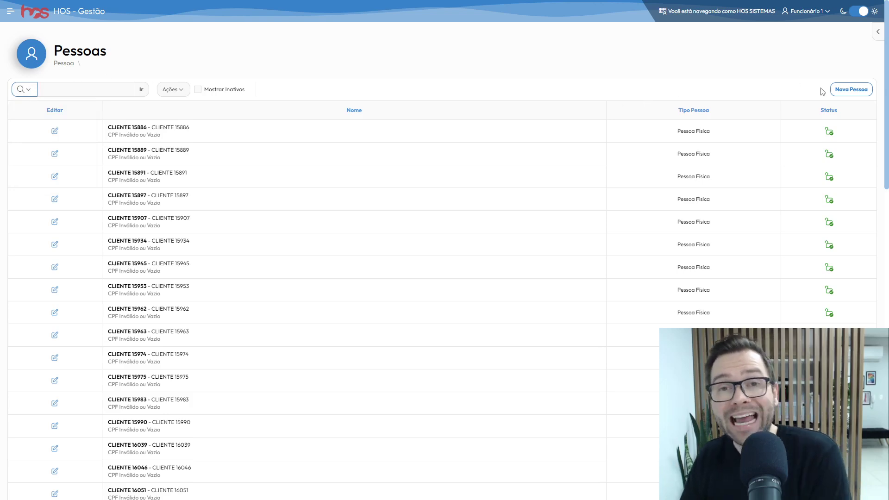
left_click(878, 31)
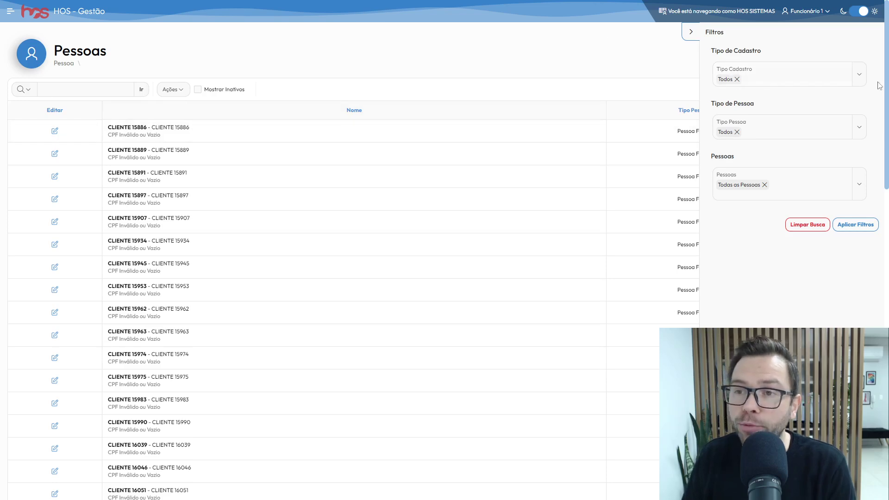
left_click(862, 79)
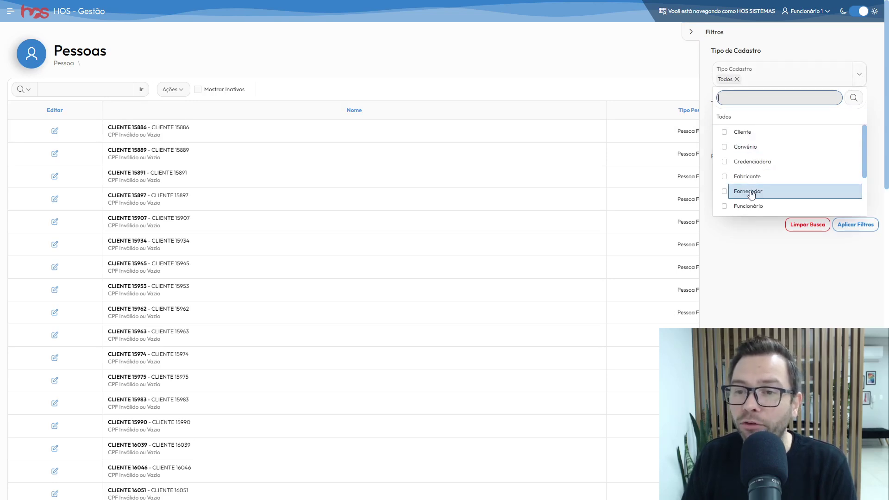
left_click(725, 192)
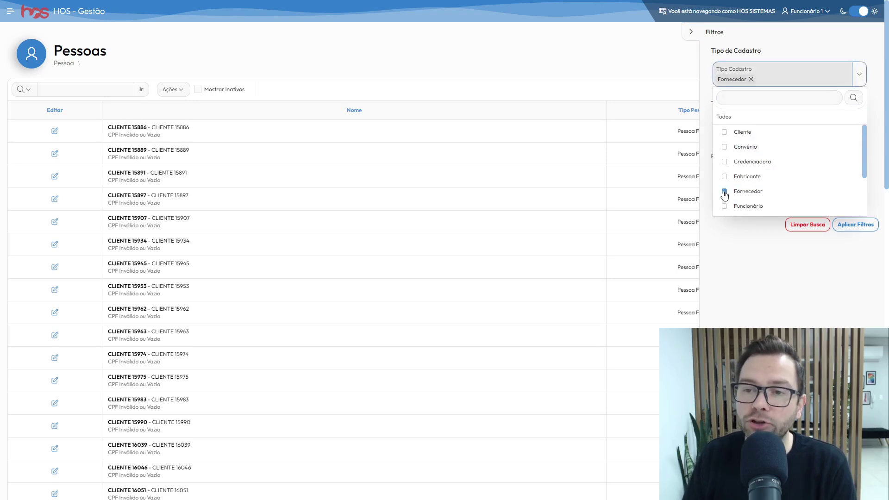
scroll(816, 151, "down", 1)
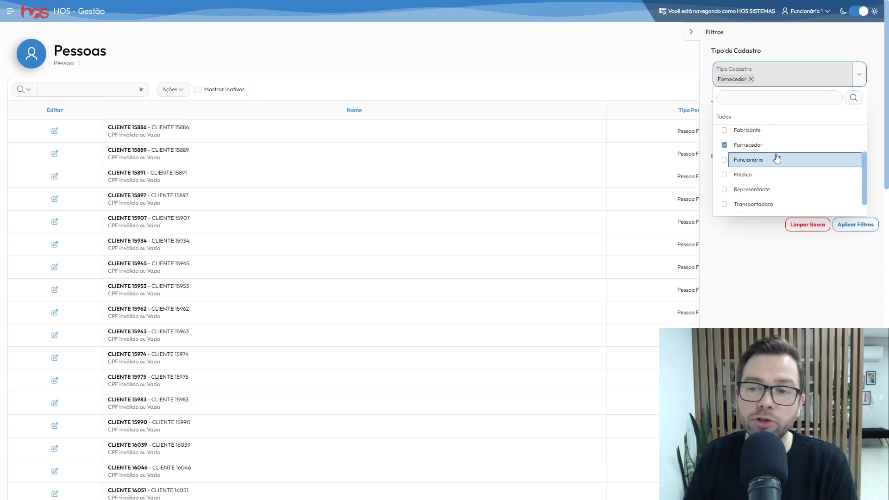
scroll(732, 183, "down", 1)
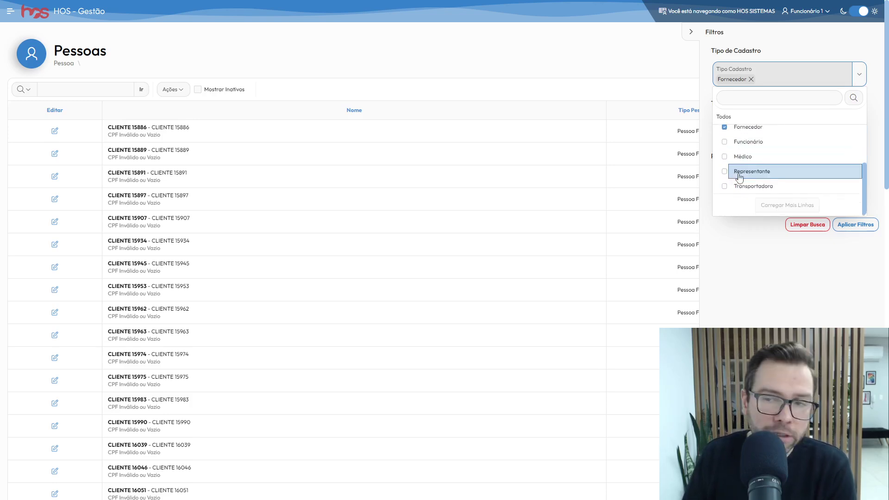
left_click(851, 247)
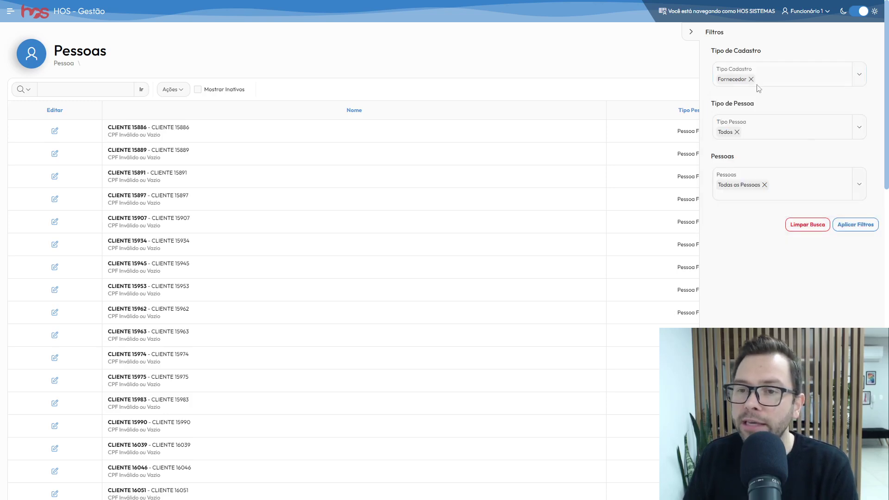
Leave Tipo Pessoa and Pessoas at Todos and apply the Fornecedor filter
left_click(860, 133)
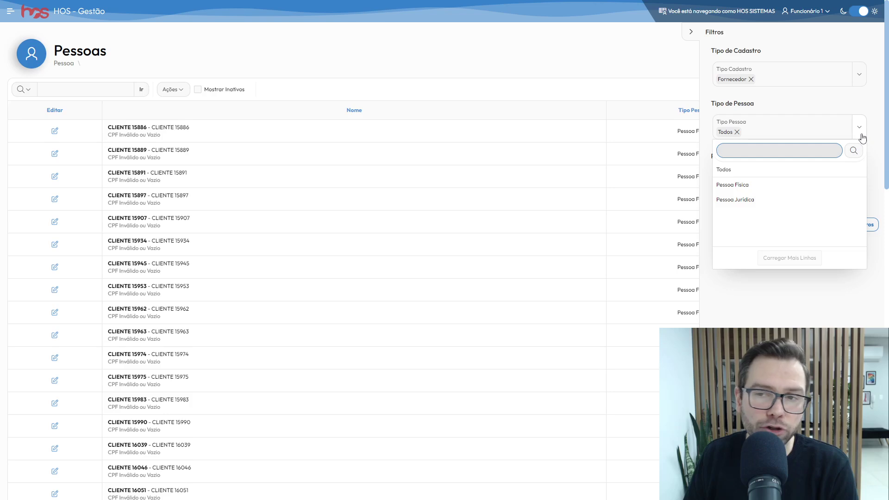
left_click(862, 137)
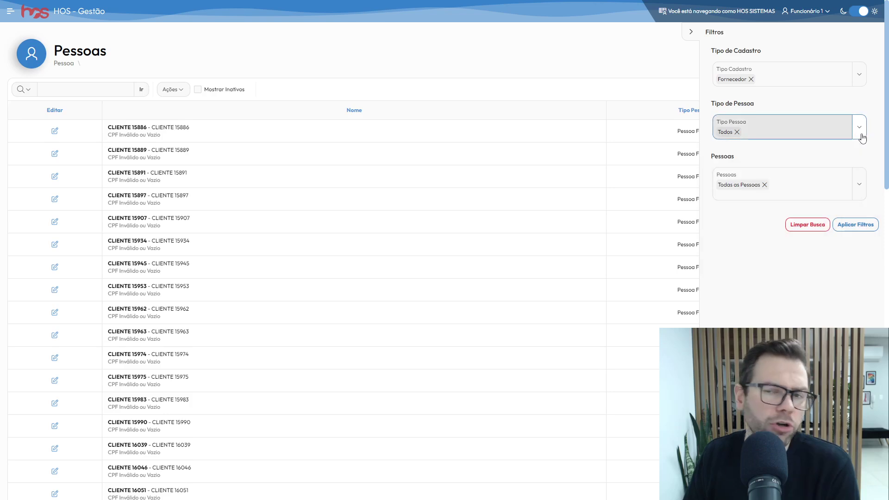
left_click(861, 188)
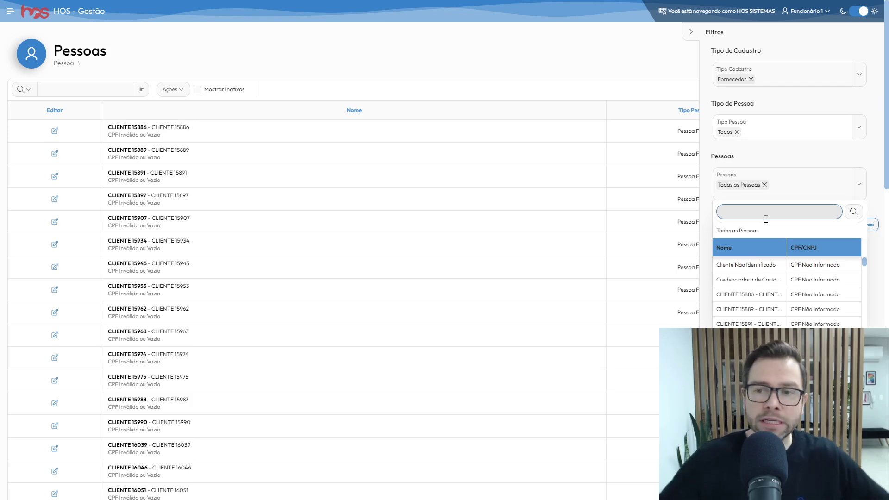
left_click(857, 184)
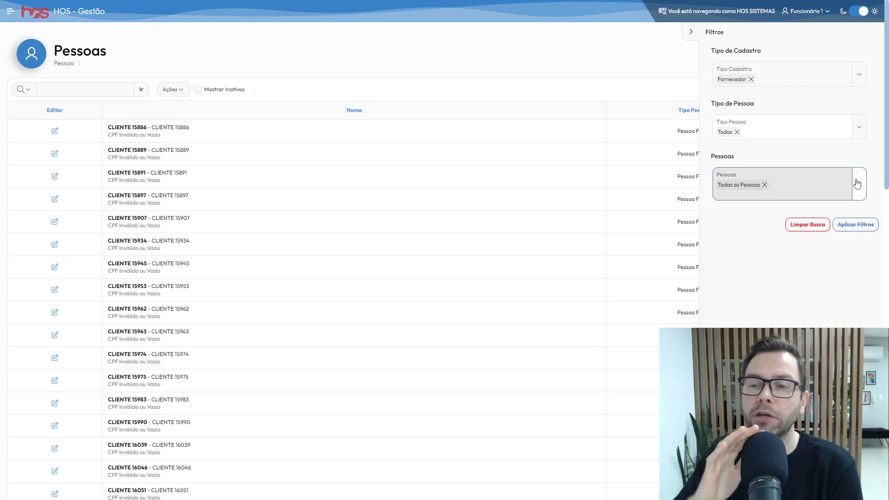
left_click(863, 230)
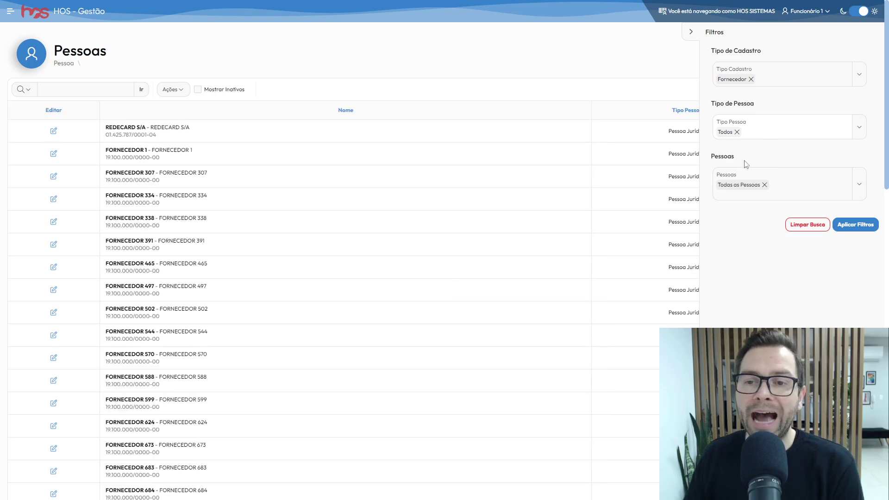
left_click(692, 32)
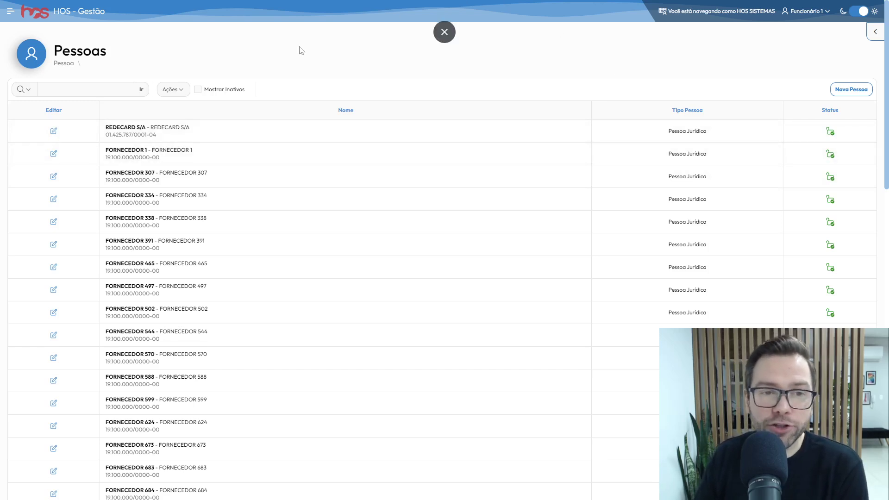
Toggle Mostrar Inativos on and off, then reopen Filtros to the Tipo Cadastro choices
left_click(197, 92)
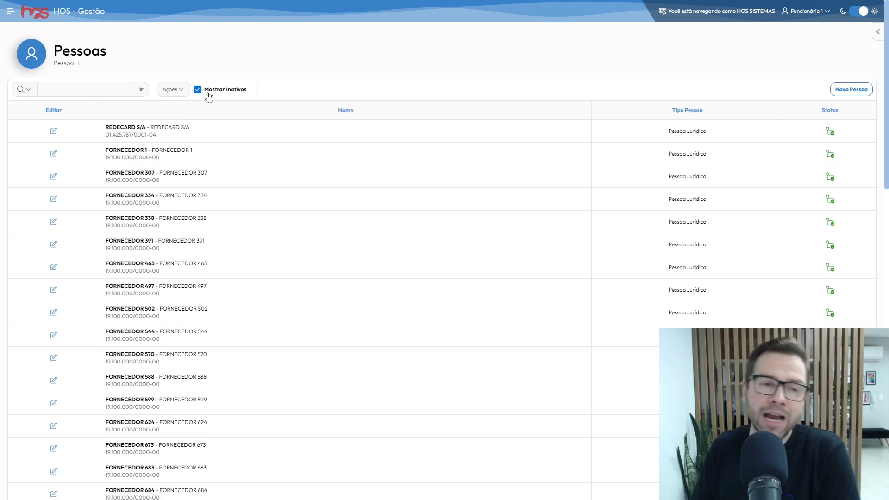
left_click(198, 90)
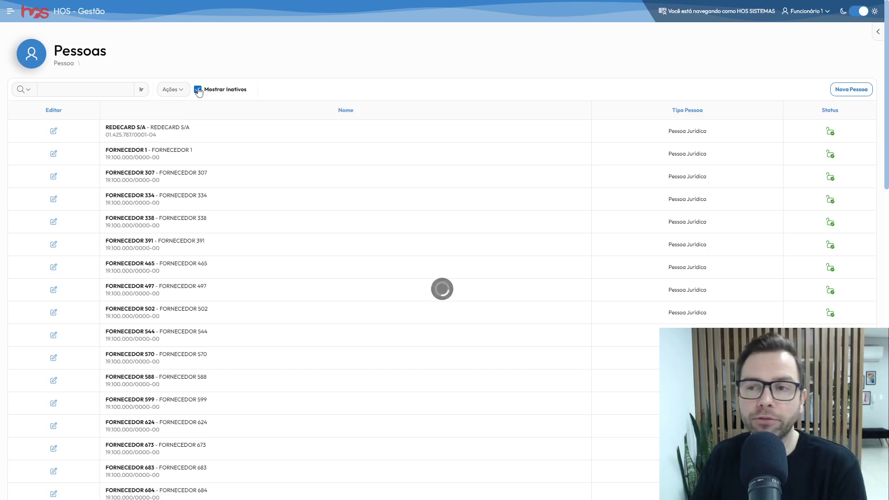
left_click(878, 32)
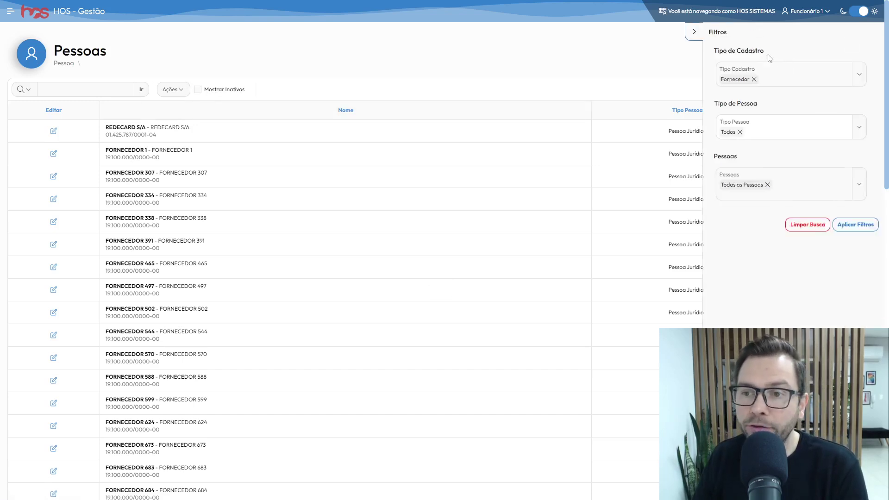
left_click(691, 32)
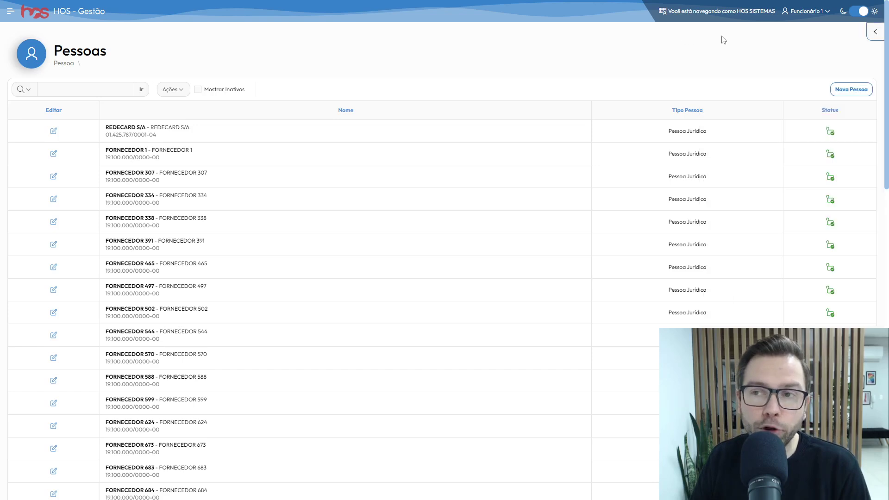
left_click(875, 34)
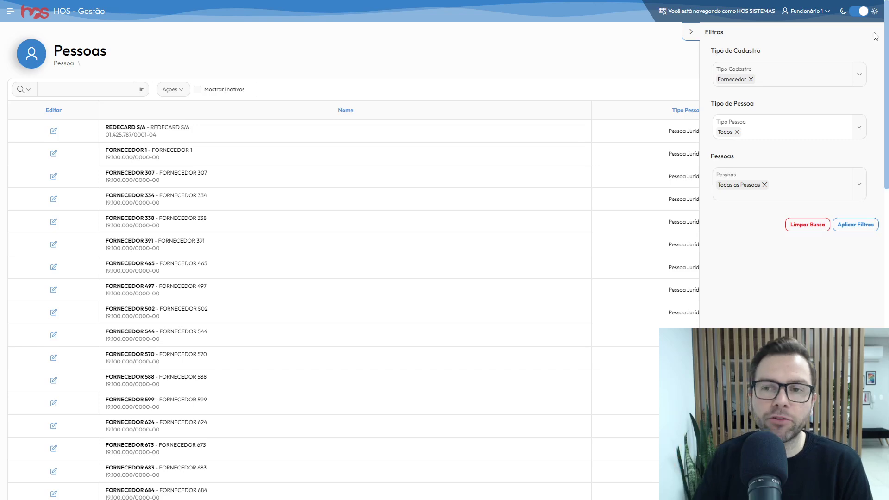
left_click(861, 77)
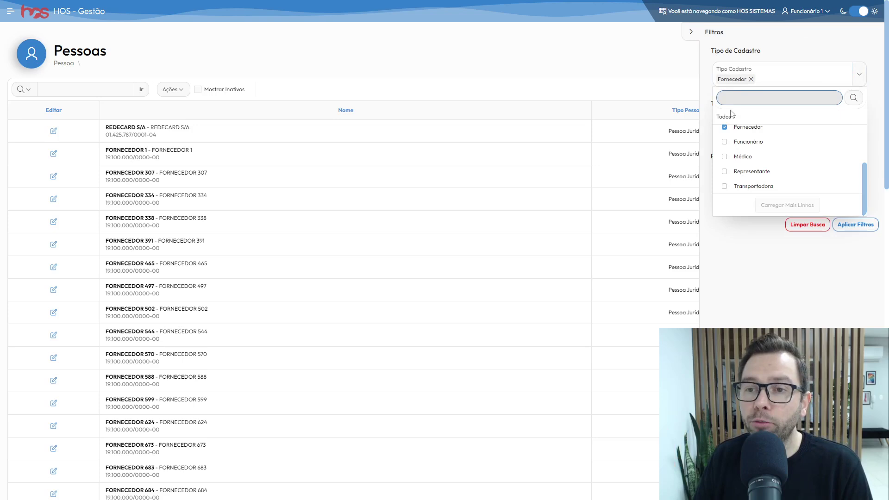
Swap Fornecedor for Funcionário in the filter, then reset all filters to defaults
left_click(725, 127)
left_click(724, 142)
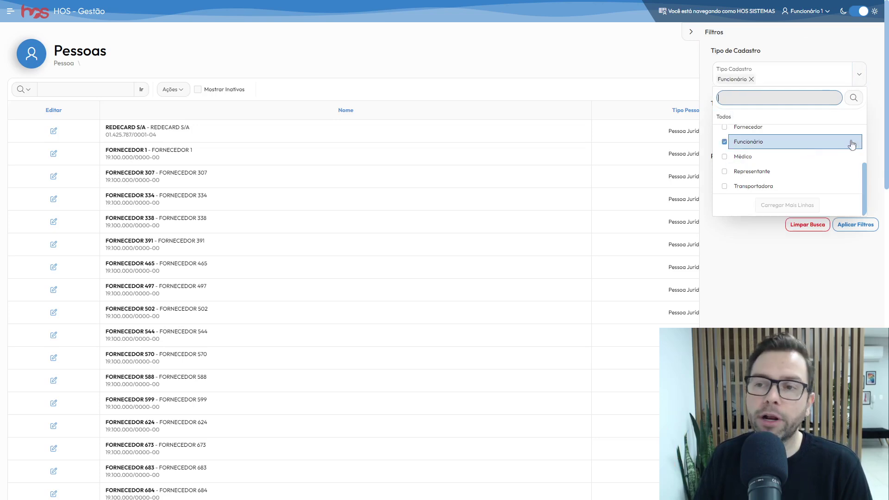
left_click(876, 124)
left_click(859, 131)
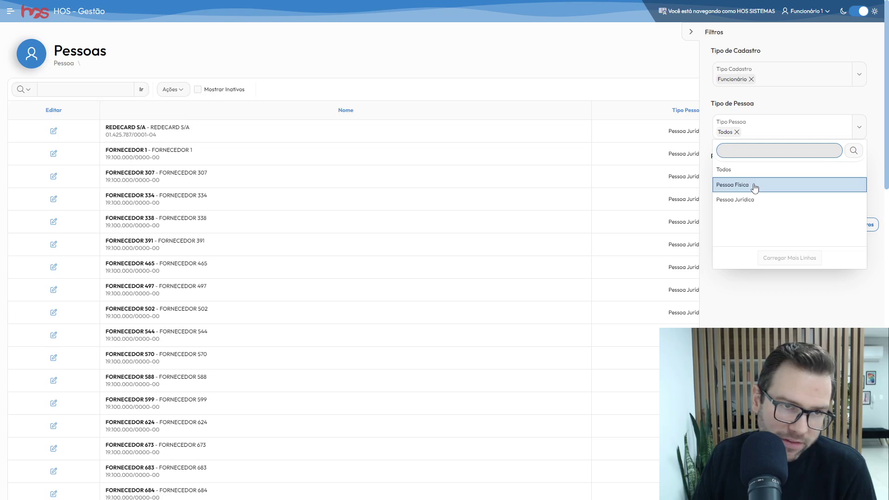
left_click(881, 111)
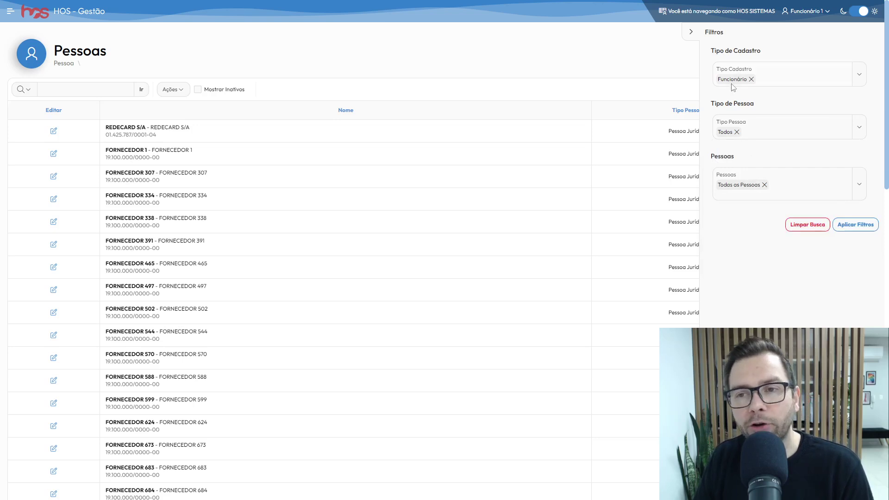
left_click(797, 229)
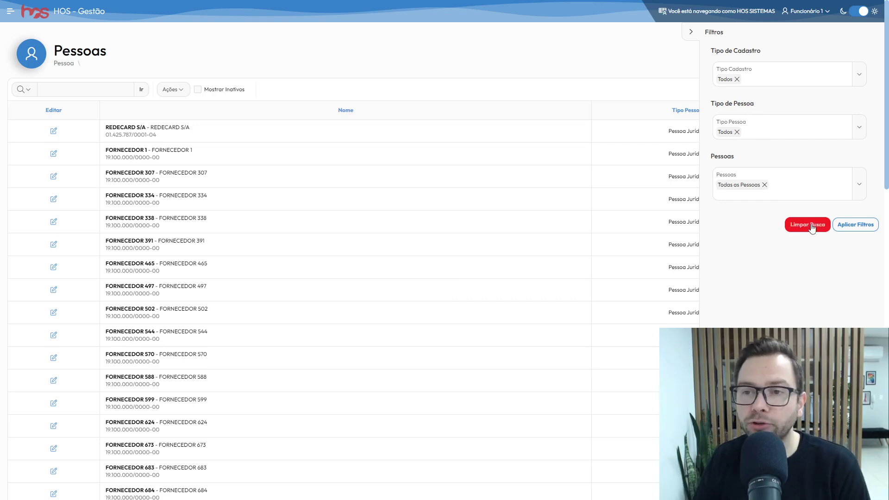
Filter Tipo Cadastro by Funcionário and Transportadora and apply it
left_click(858, 76)
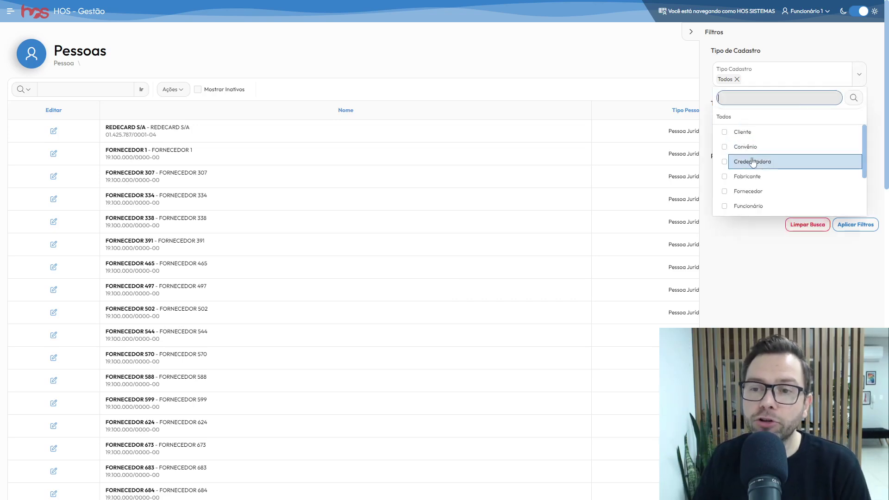
left_click(726, 207)
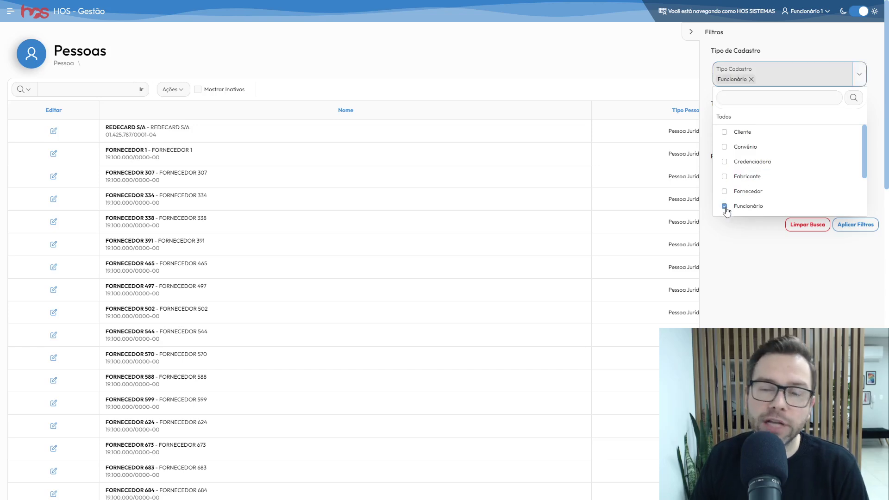
scroll(786, 145, "down", 2)
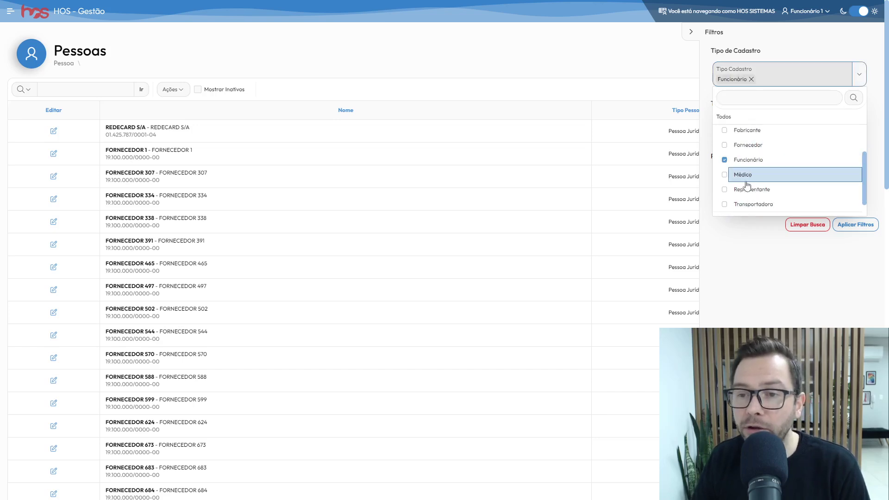
left_click(724, 204)
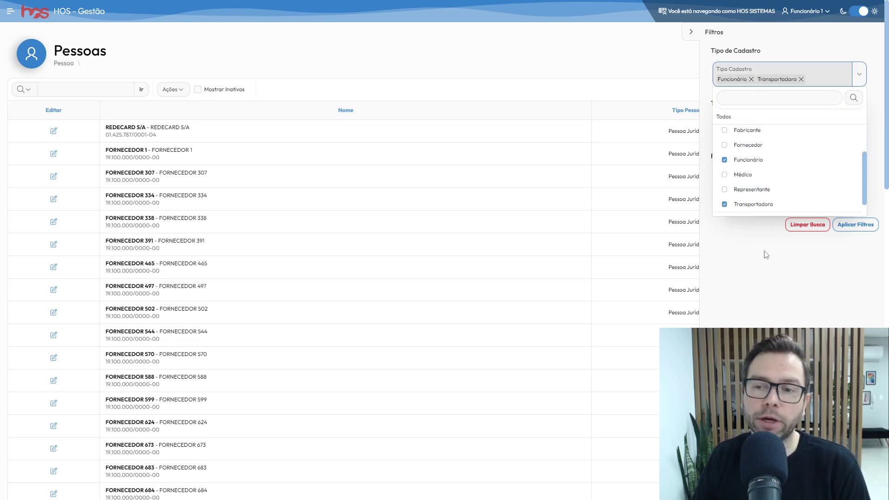
left_click(770, 251)
left_click(856, 225)
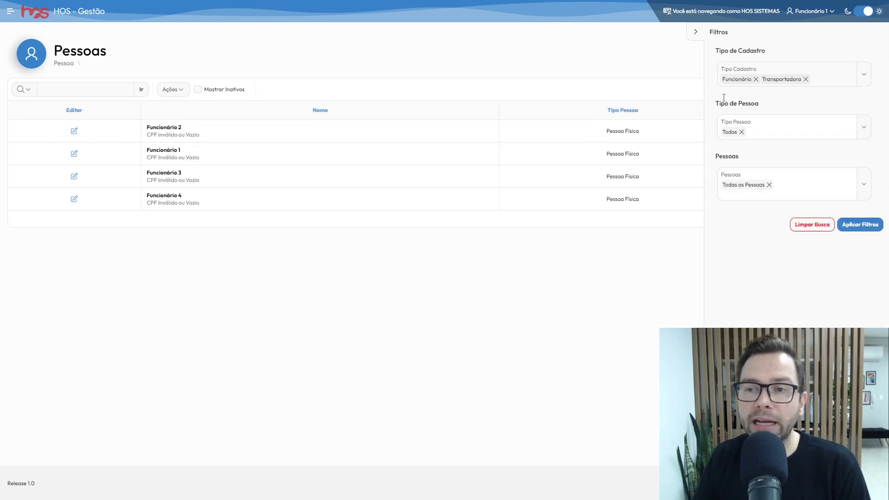
left_click(696, 32)
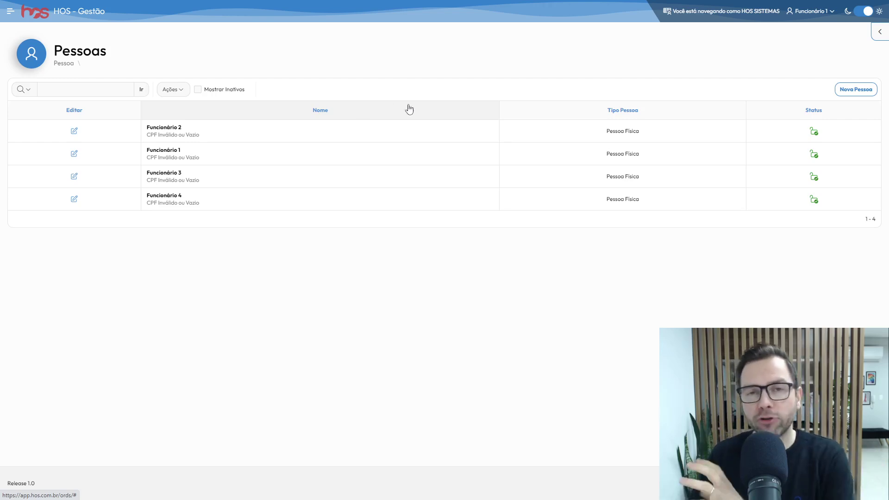
Edit the Funcionário 4 row from the filtered Pessoas list
left_click(879, 35)
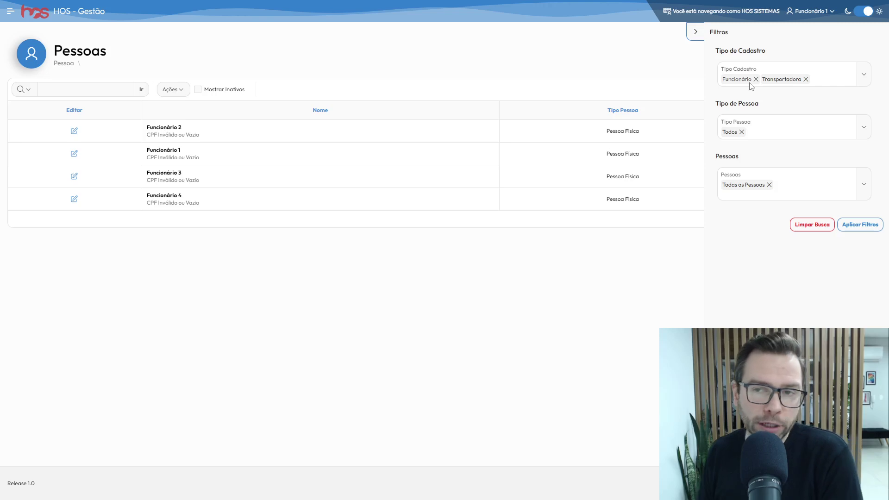
left_click(694, 32)
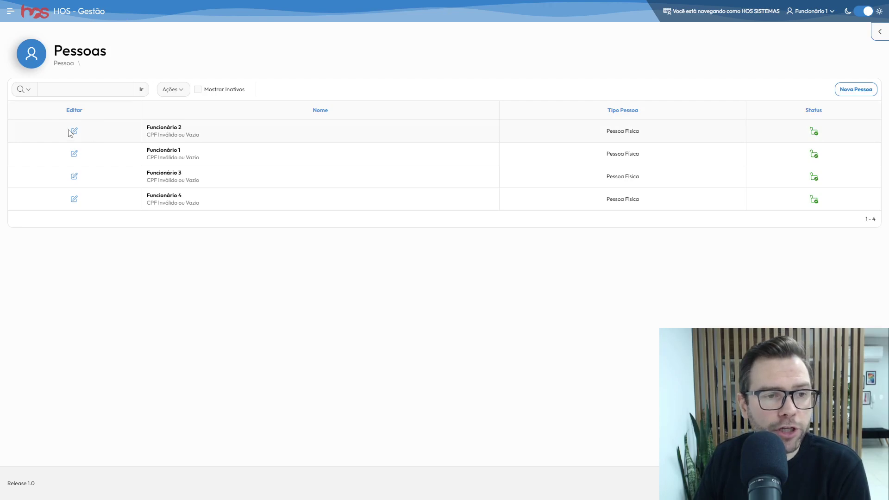
left_click(73, 201)
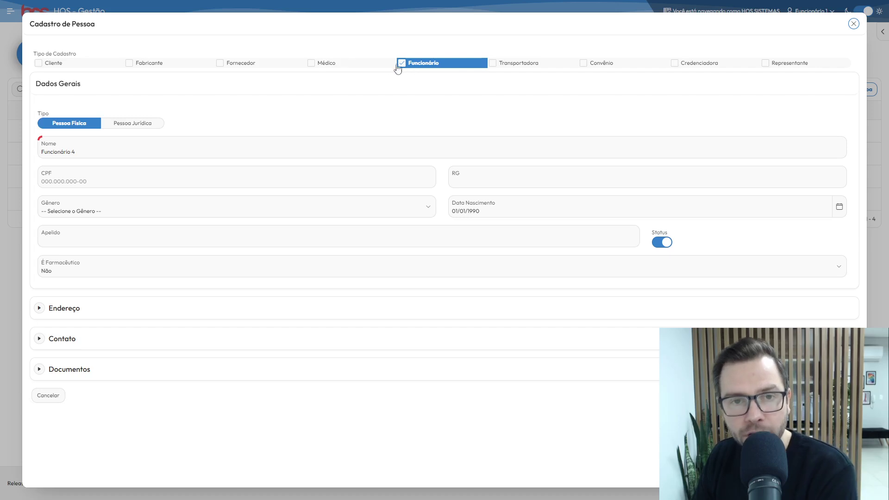
Try the Cliente and Fornecedor types, then tick Médico alongside Funcionário for Funcionário 4
left_click(37, 64)
left_click(42, 65)
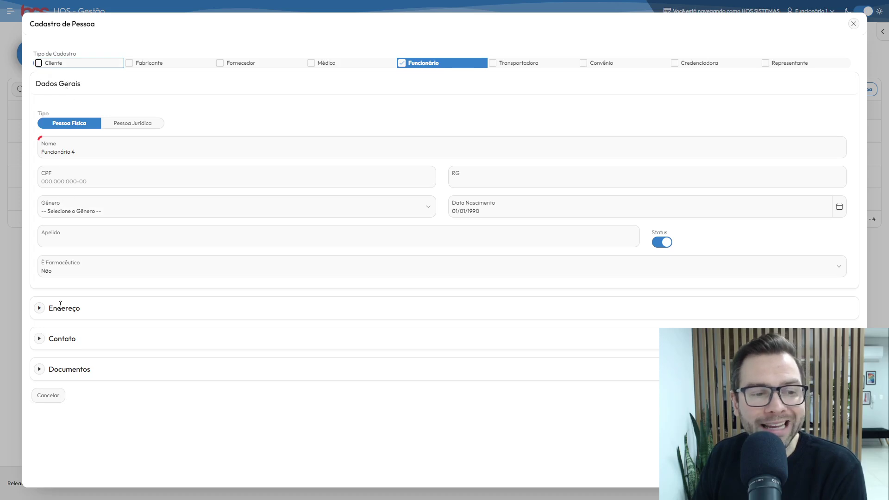
left_click(39, 64)
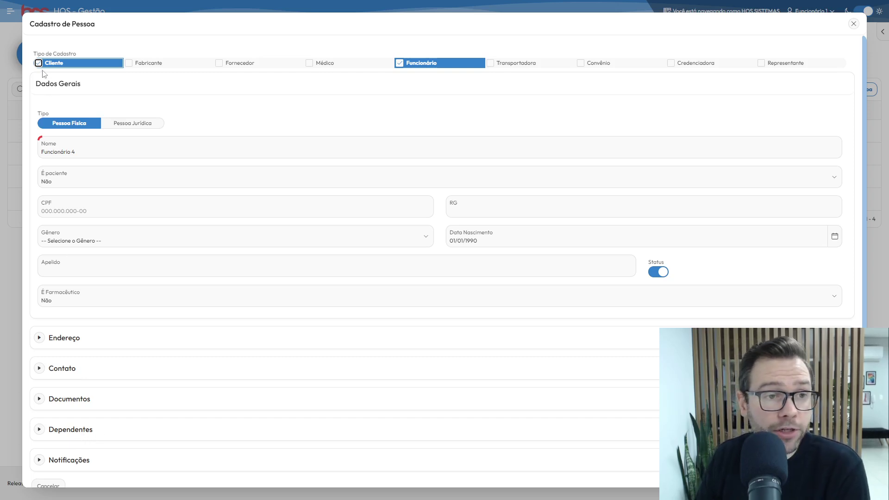
left_click(39, 63)
left_click(220, 63)
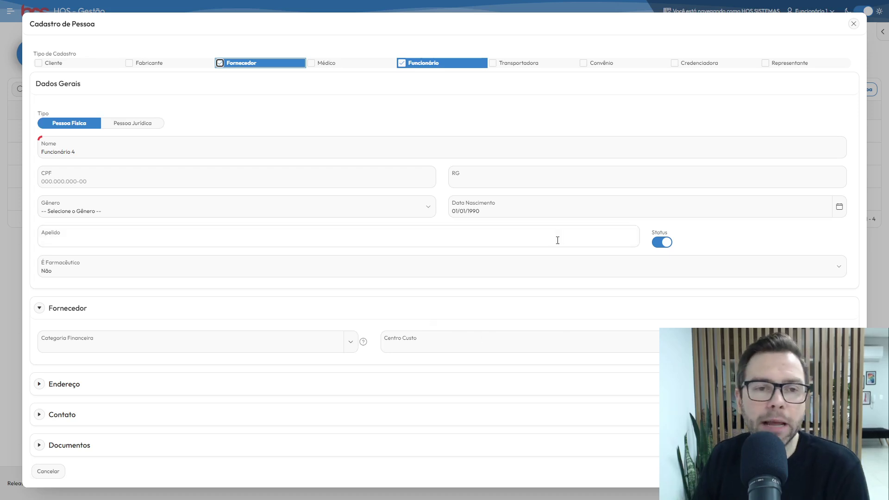
left_click(220, 64)
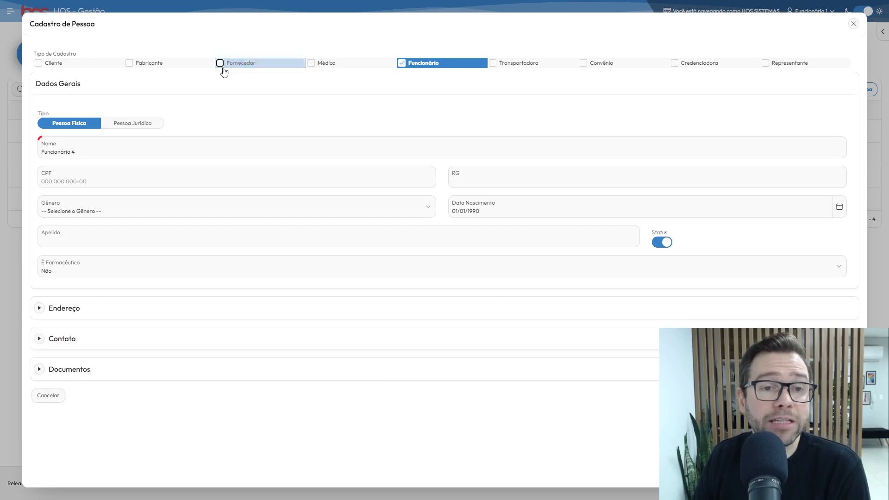
left_click(314, 64)
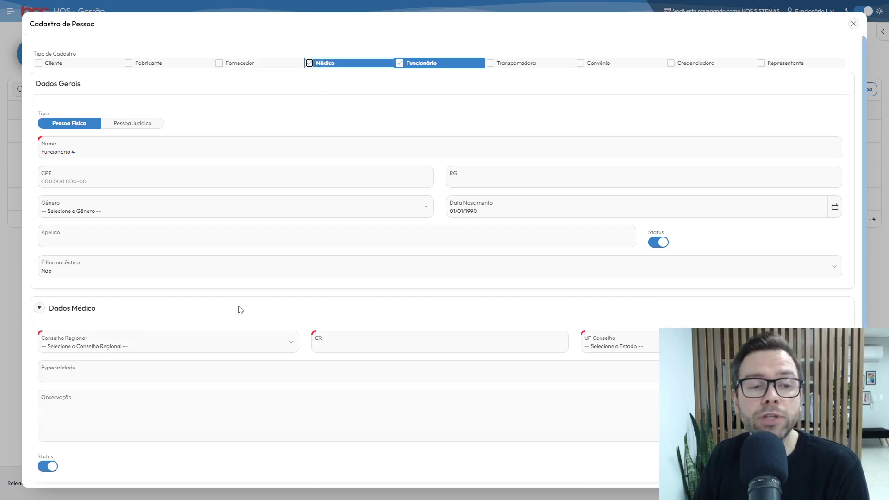
left_click(273, 348)
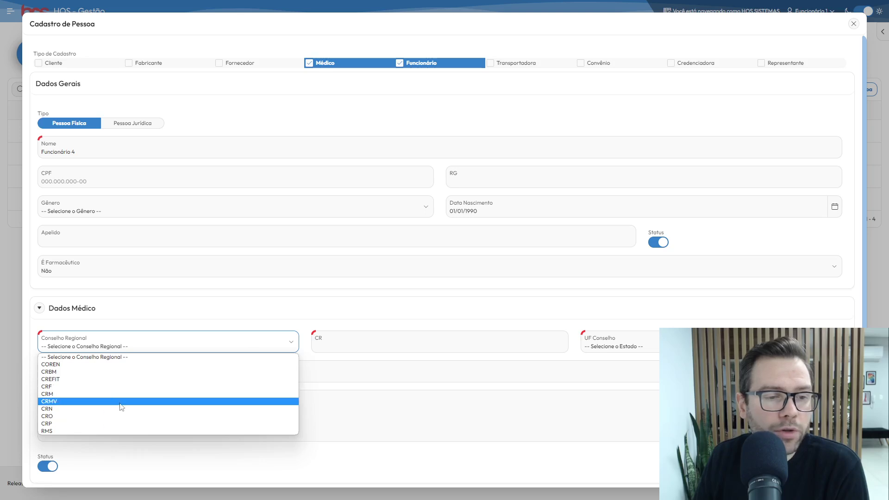
left_click(145, 334)
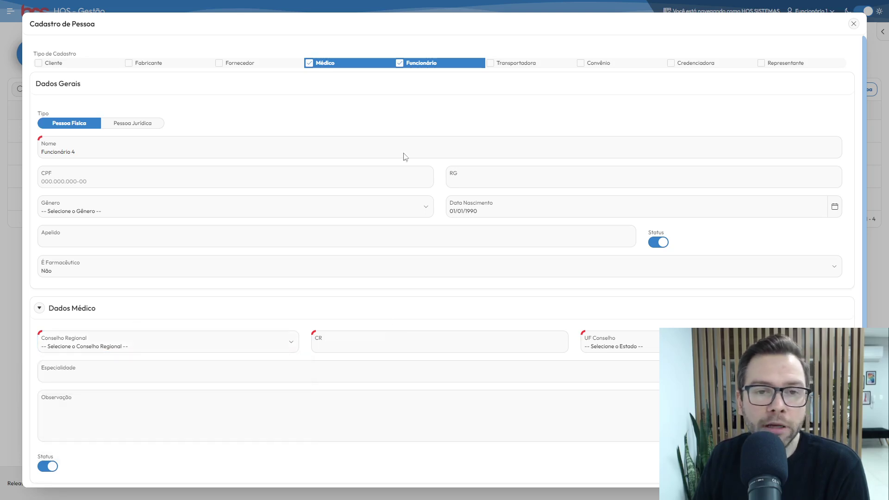
left_click(162, 345)
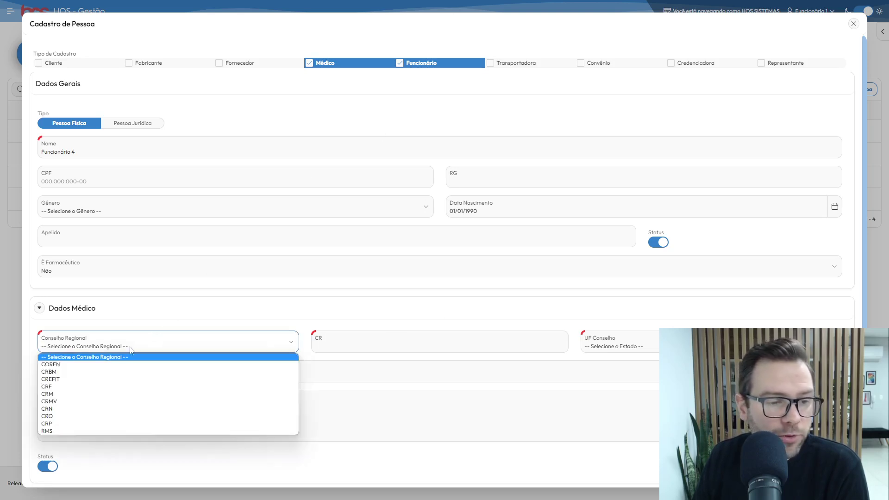
left_click(61, 395)
left_click(408, 349)
type("212152")
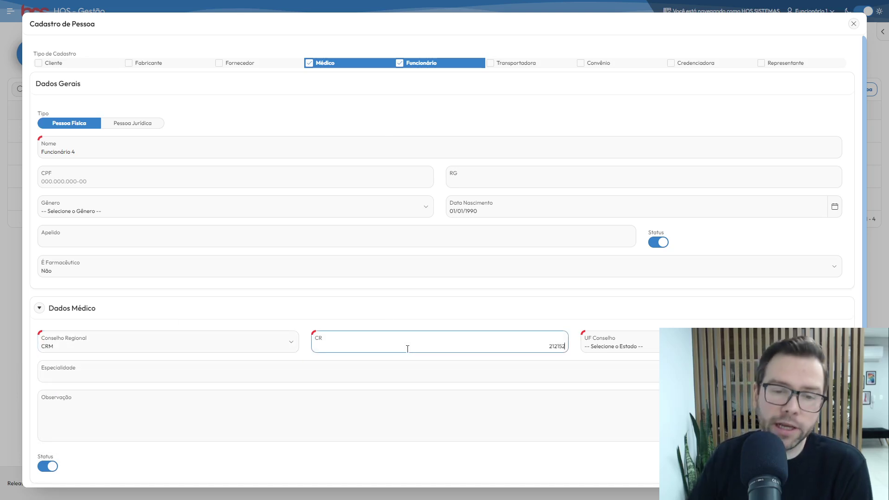
Leave UF Conselho unset and remove Médico from the registration types
left_click(637, 347)
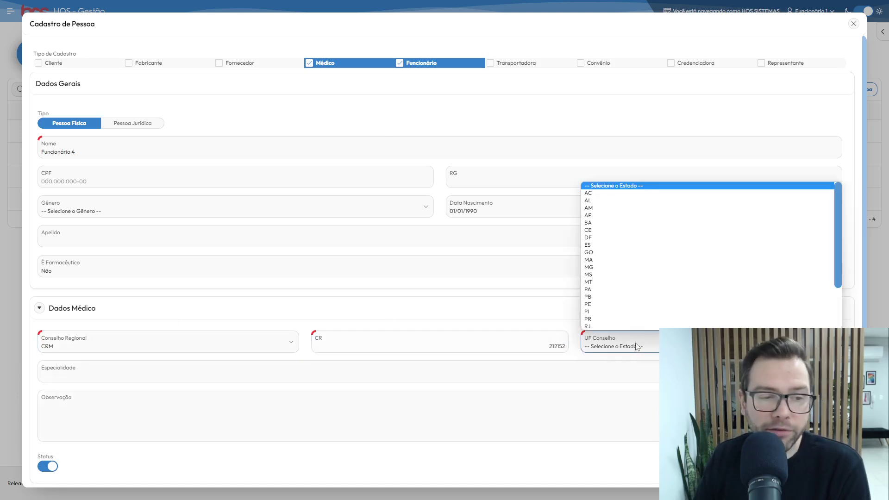
left_click(545, 327)
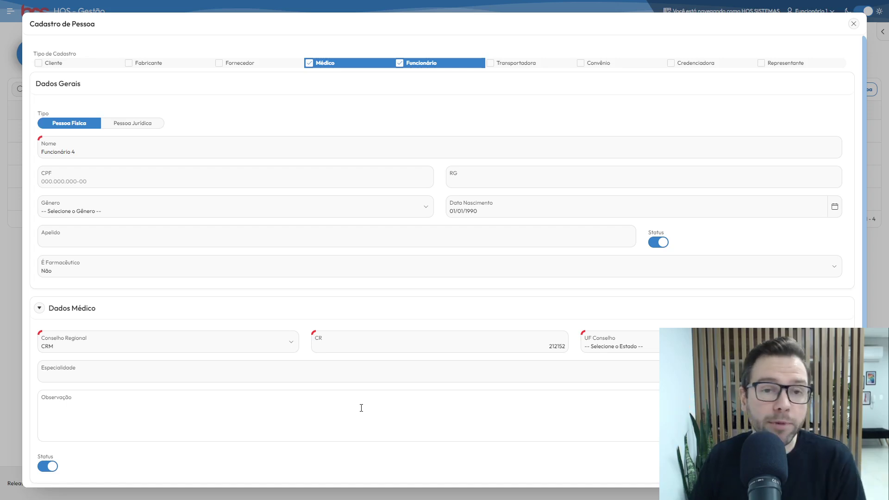
left_click(310, 64)
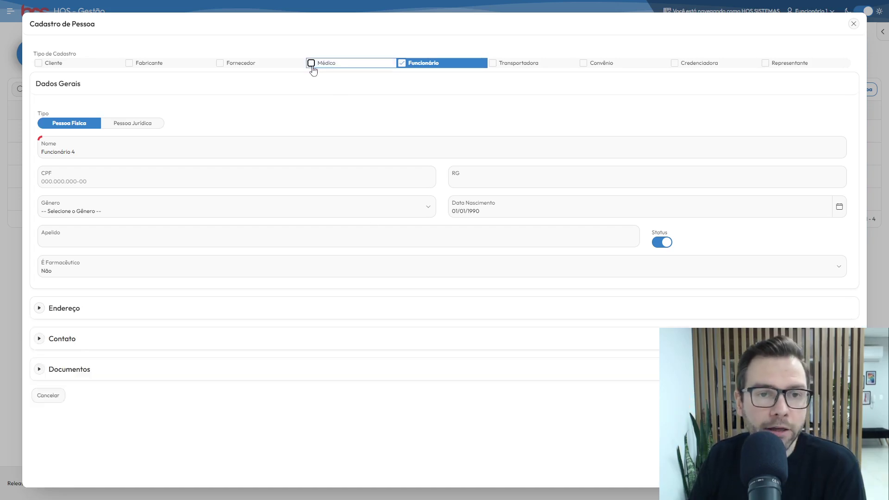
Tick Cliente as an additional registration type for Funcionário 4
left_click(53, 67)
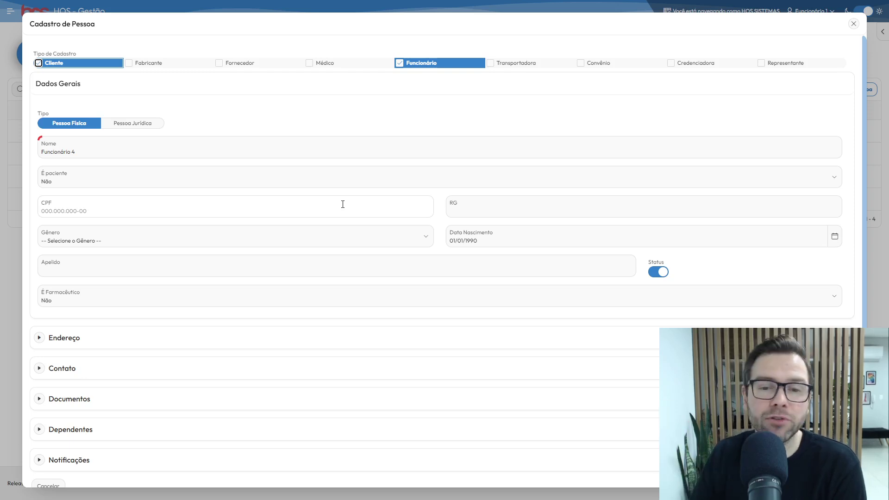
Set gender Masculino, replace the birth date with 10/01/1989, and fill in the Apelido nickname
left_click(204, 238)
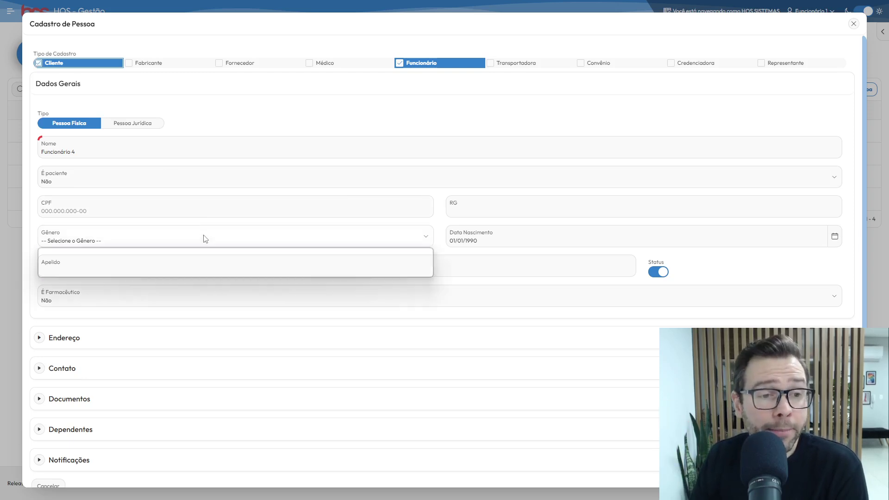
left_click(116, 260)
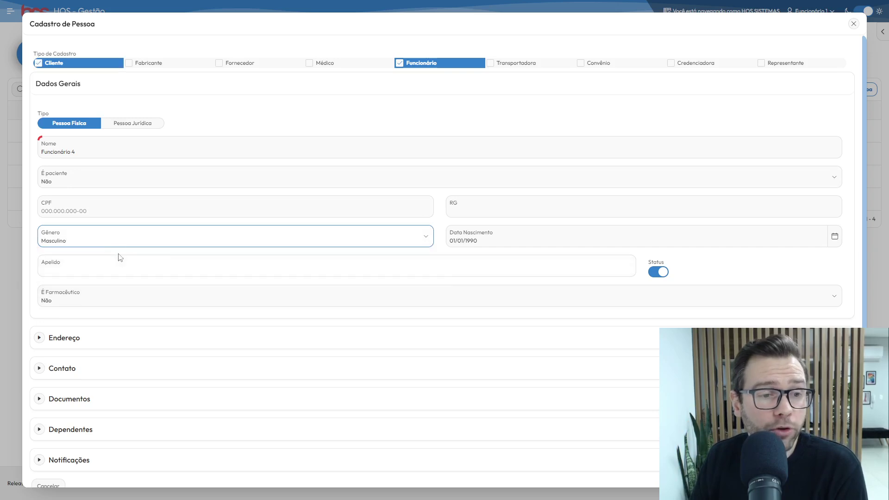
left_click(532, 243)
key("ctrl+a")
type("10/01/198")
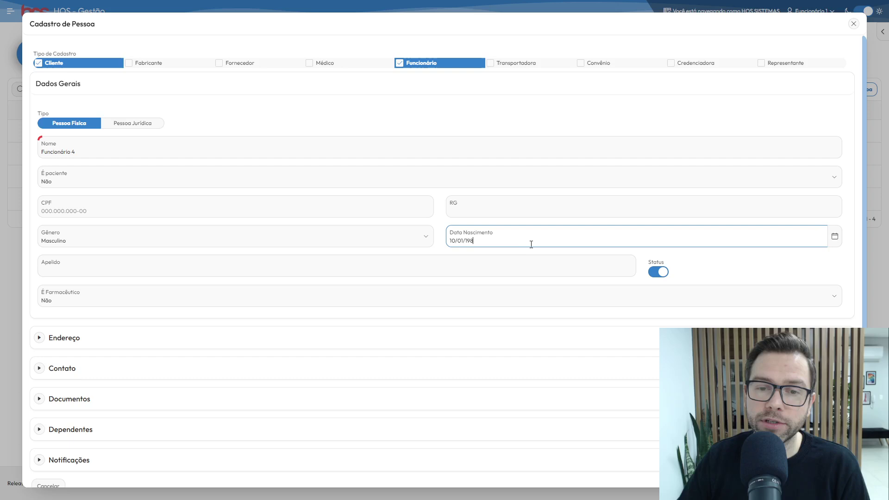
left_click(196, 273)
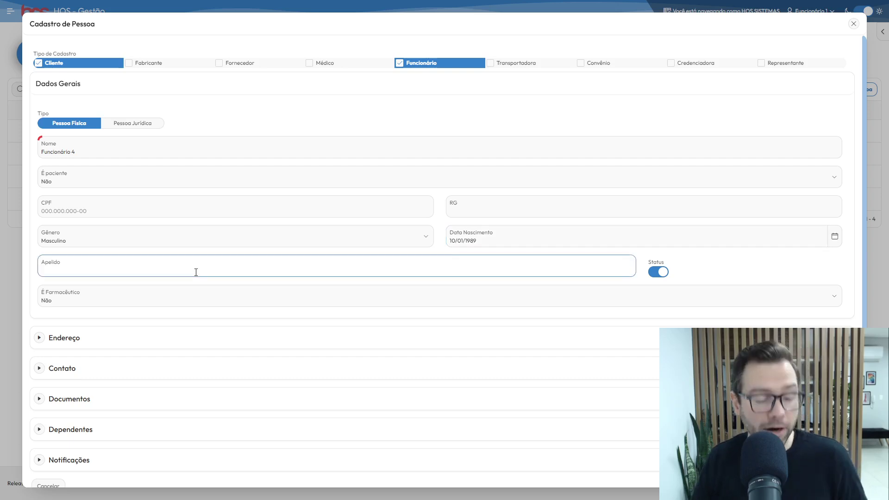
type("APelid")
key("ctrl+a")
type("Dud")
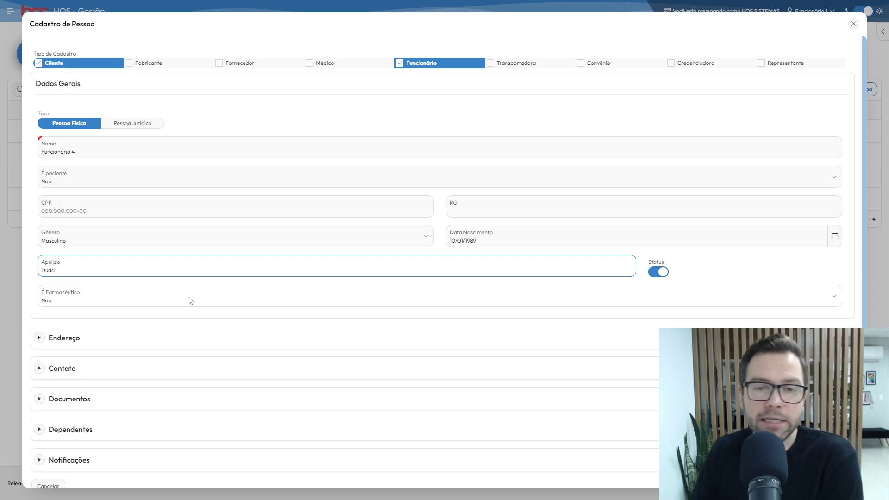
left_click(40, 338)
scroll(159, 292, "down", 1)
scroll(159, 293, "down", 3)
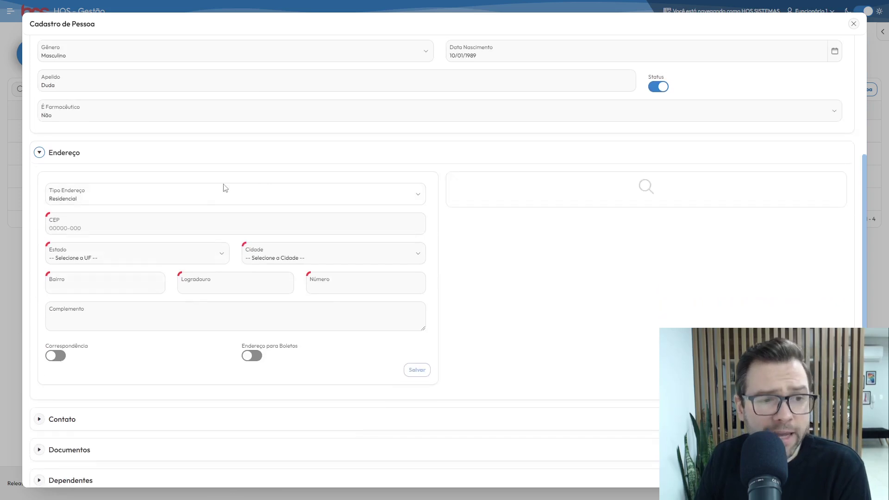
left_click(275, 199)
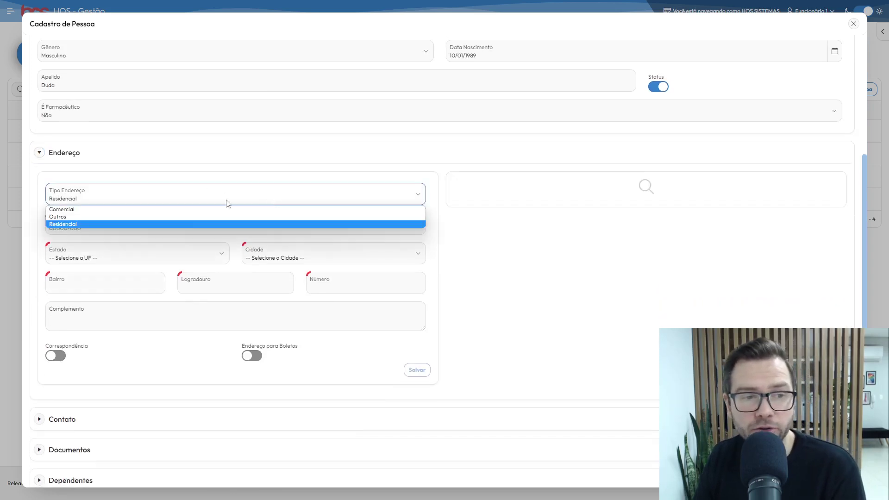
left_click(108, 223)
left_click(112, 202)
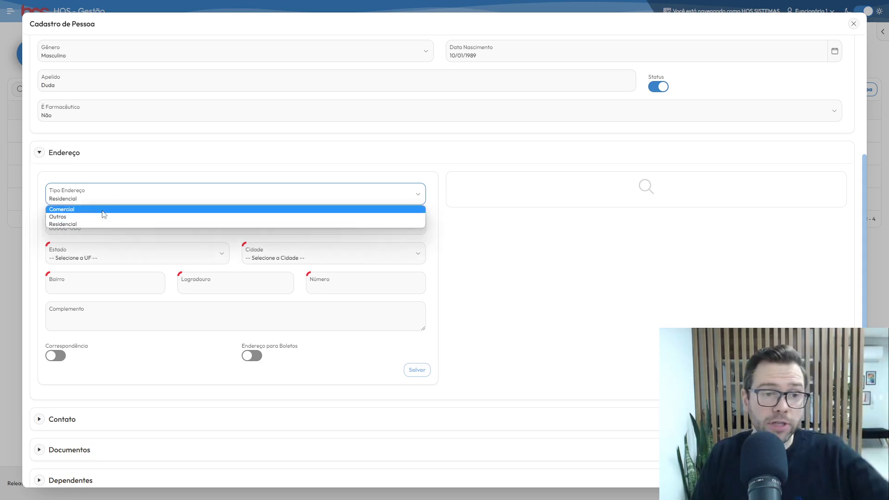
left_click(103, 207)
left_click(99, 222)
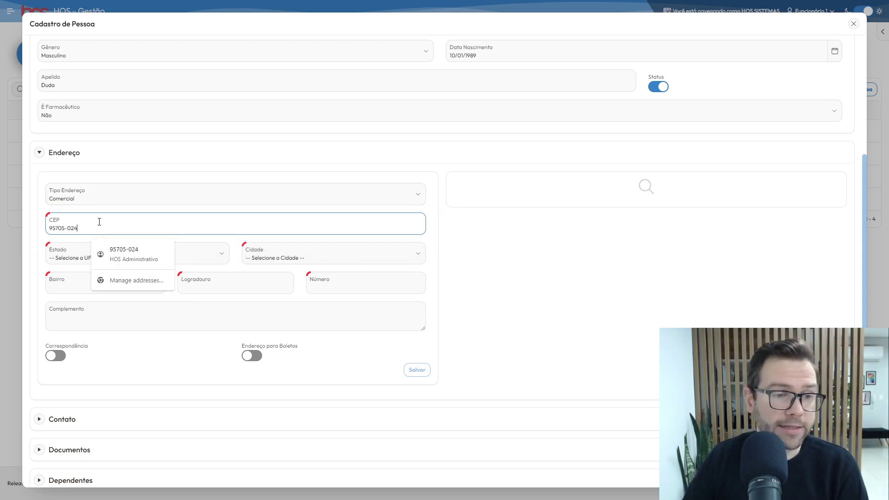
left_click(67, 260)
Keep state RS, enter number 212 and complement Sala 01, and save the address
scroll(76, 319, "down", 2)
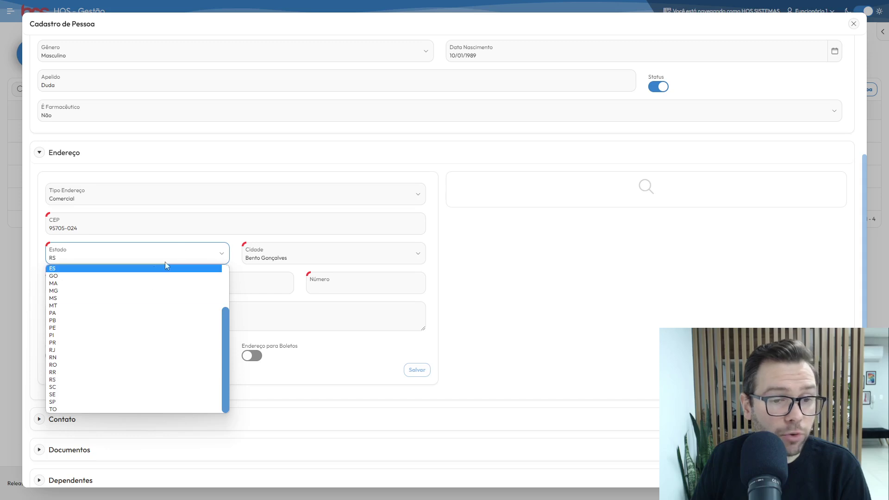
left_click(232, 258)
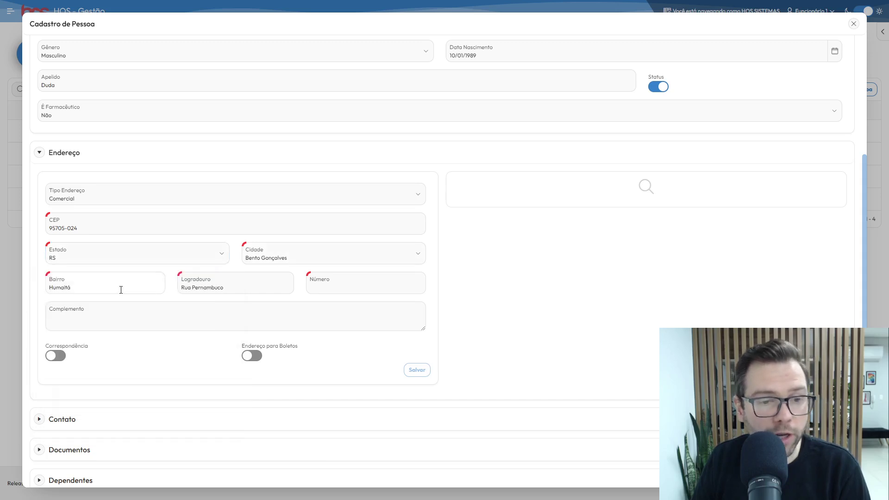
left_click(327, 292)
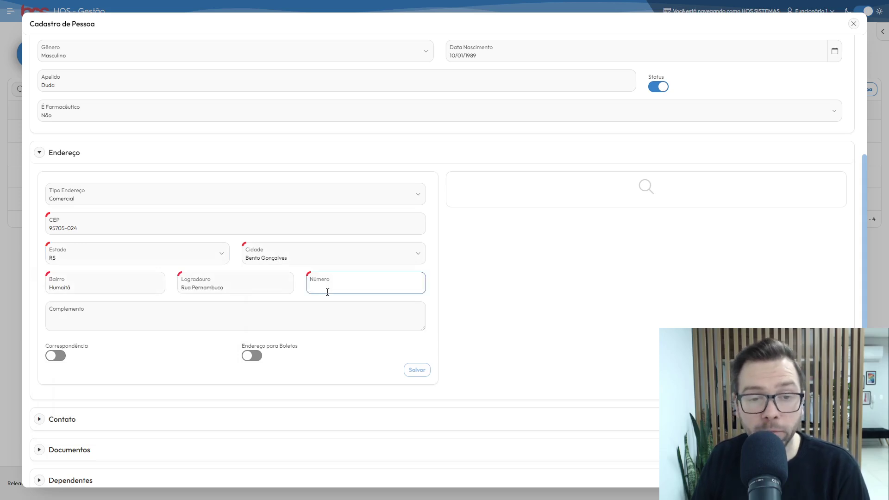
type("212")
left_click(322, 307)
type("Sala 01")
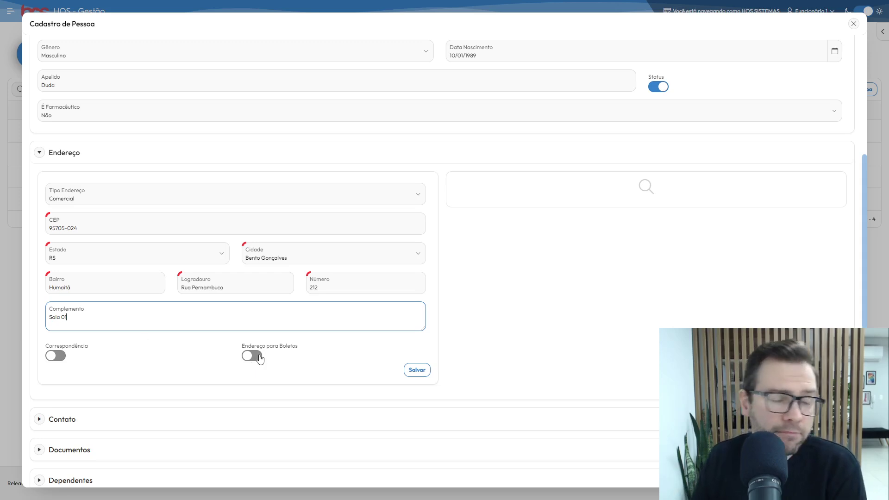
left_click(416, 369)
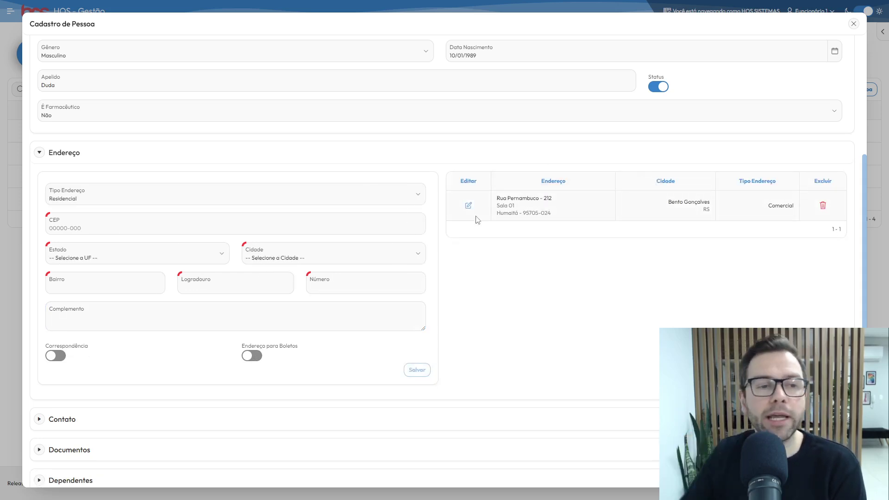
left_click(104, 224)
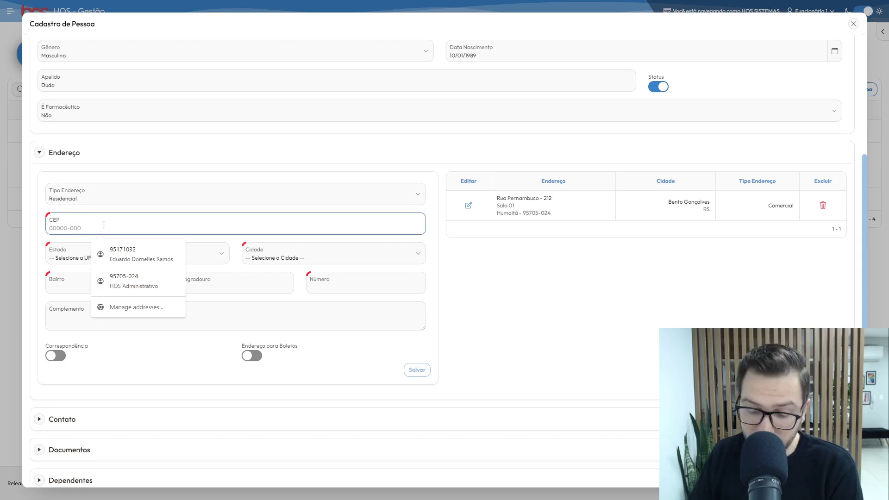
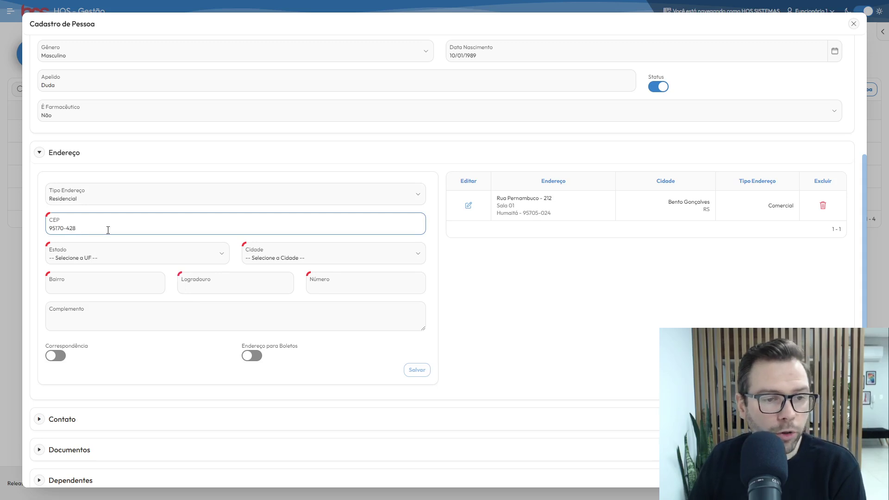
key("Tab")
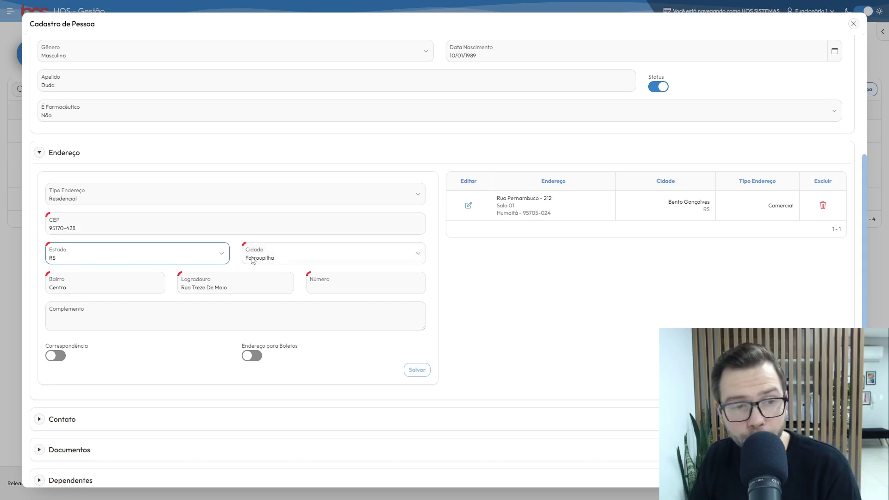
left_click(343, 290)
type("390")
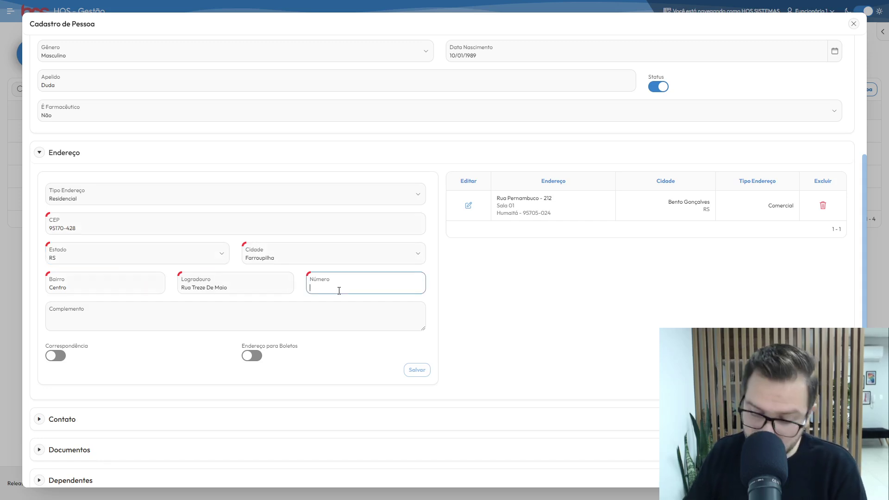
left_click(348, 315)
type("Sala 94")
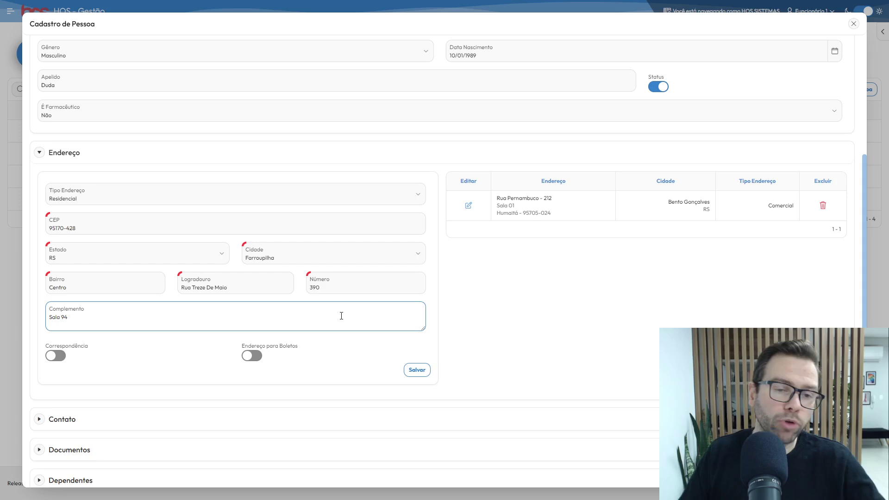
left_click(416, 369)
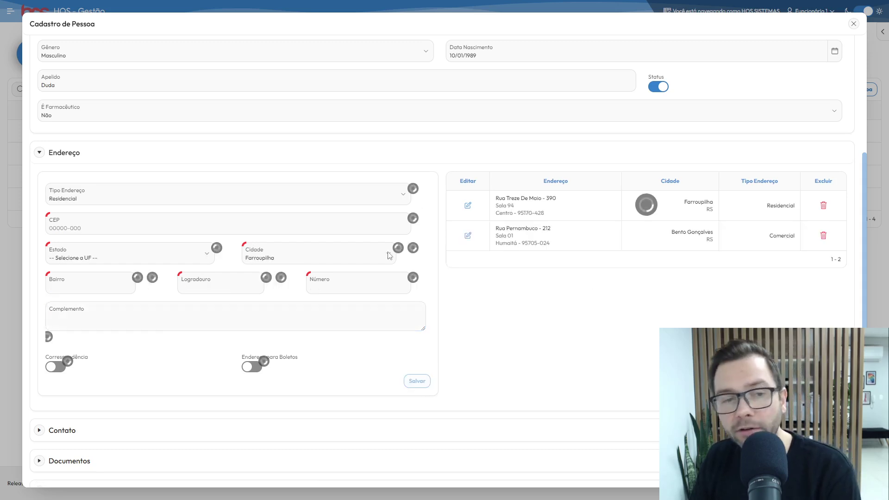
Switch the address type to Outros, then collapse Endereço and expand Contato
left_click(192, 198)
left_click(139, 199)
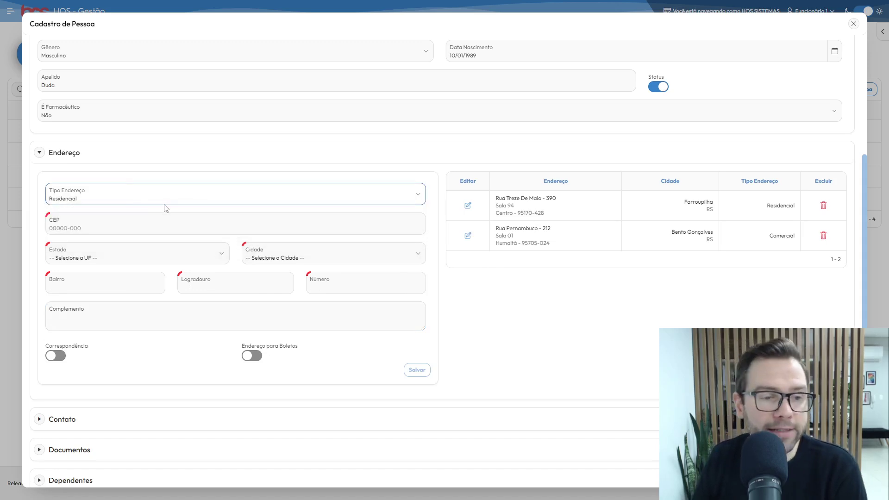
left_click(167, 204)
left_click(141, 216)
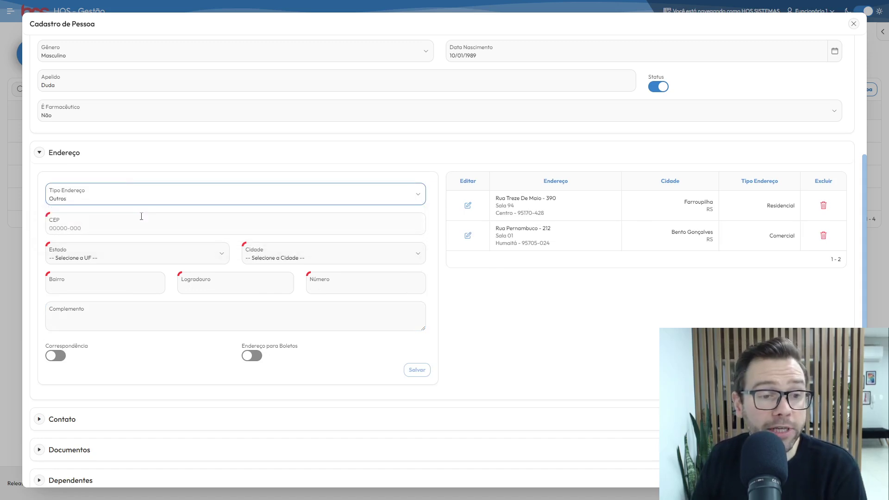
left_click(162, 315)
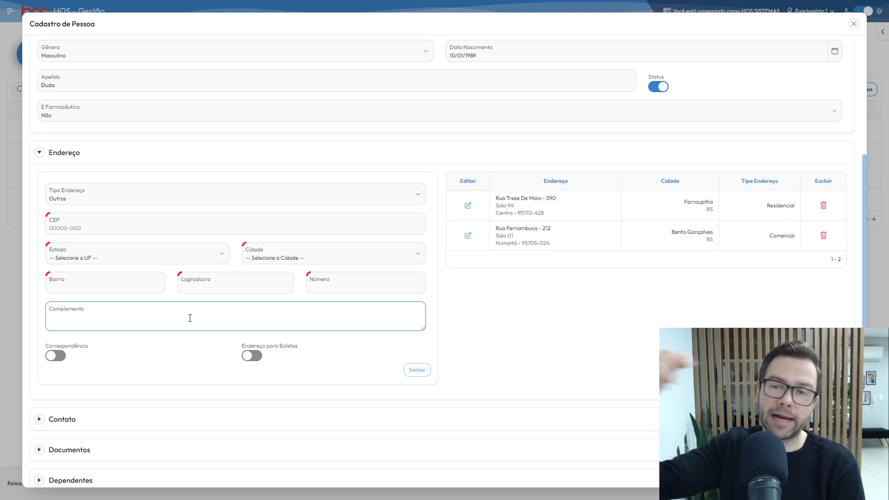
left_click(40, 153)
left_click(39, 324)
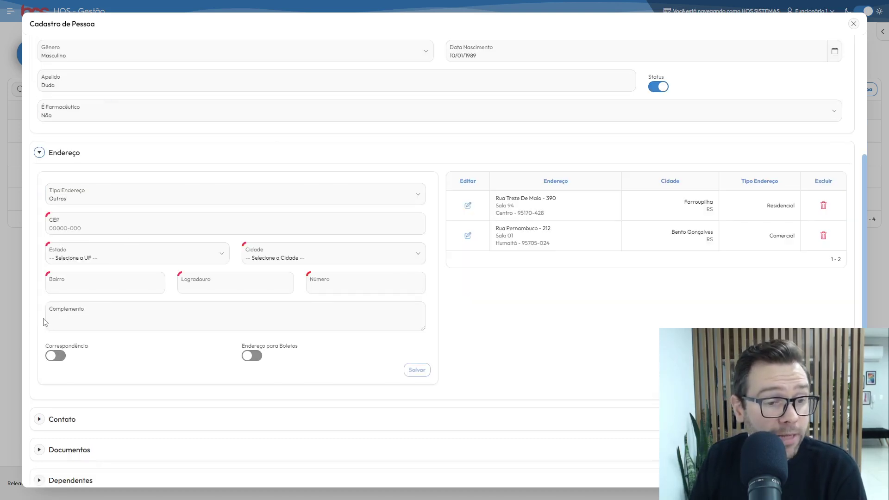
left_click(40, 154)
left_click(39, 355)
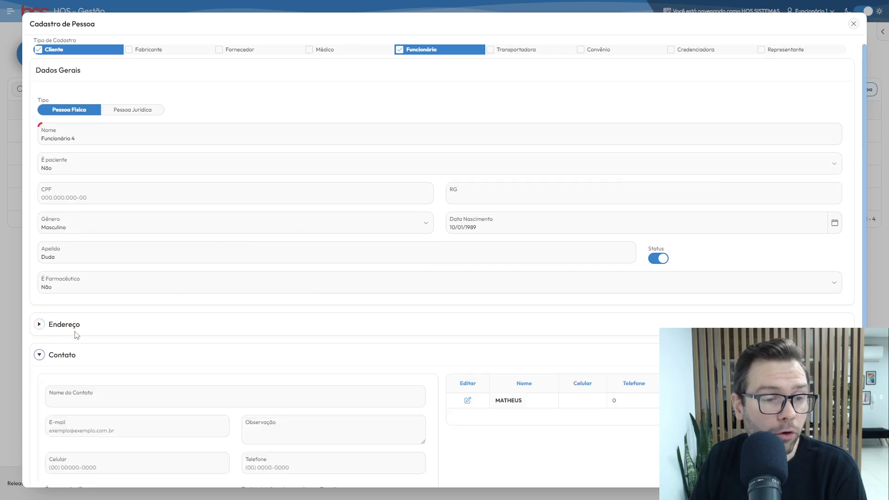
Enter contact name 'Nome do Pai', the contact's e-mail, and the note 'Sempre enviar DSF para'
scroll(283, 289, "down", 3)
scroll(283, 286, "down", 1)
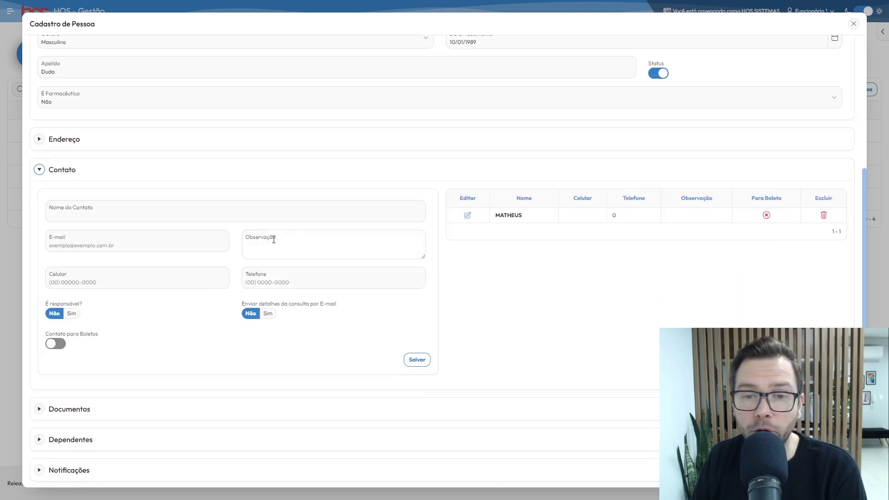
left_click(130, 209)
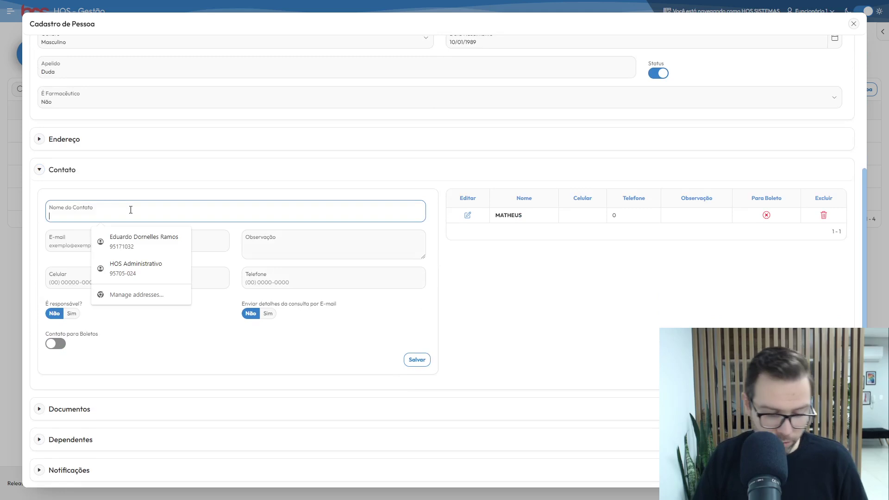
type("Nome do Pai")
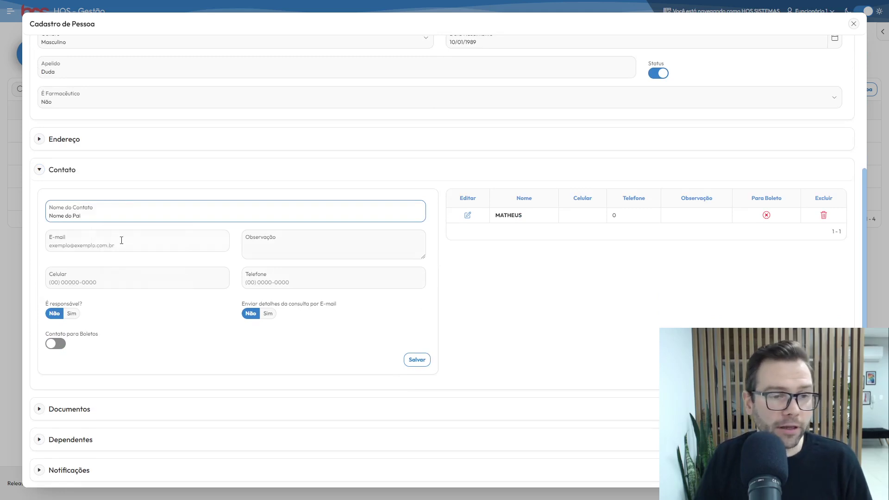
left_click(121, 240)
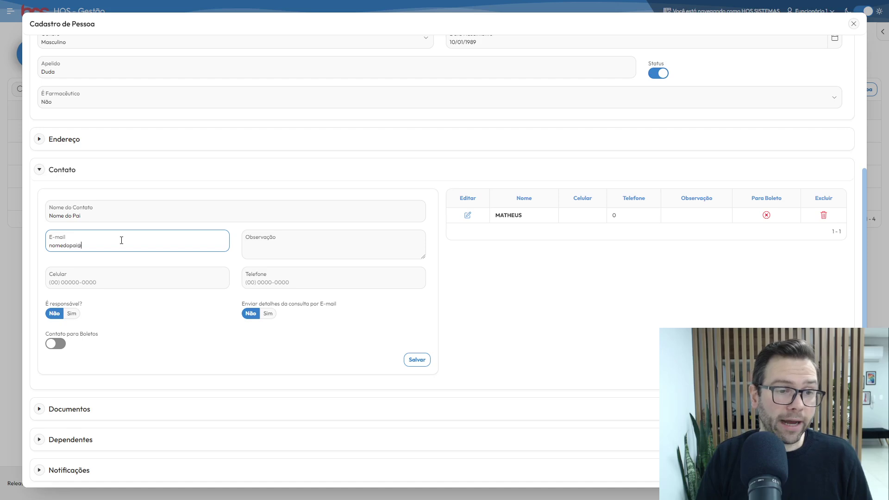
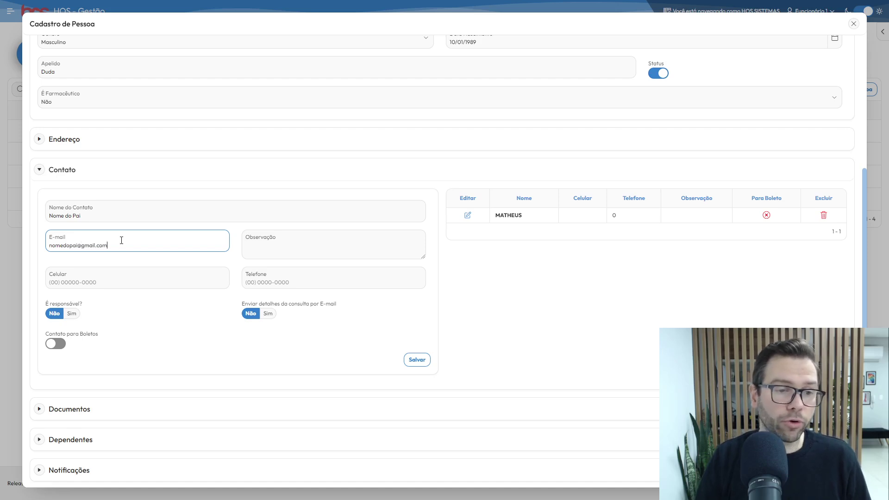
key("Tab")
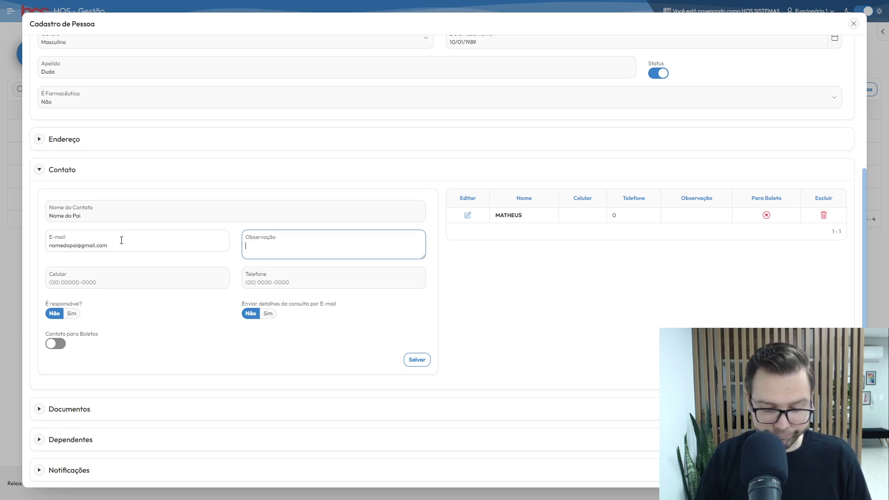
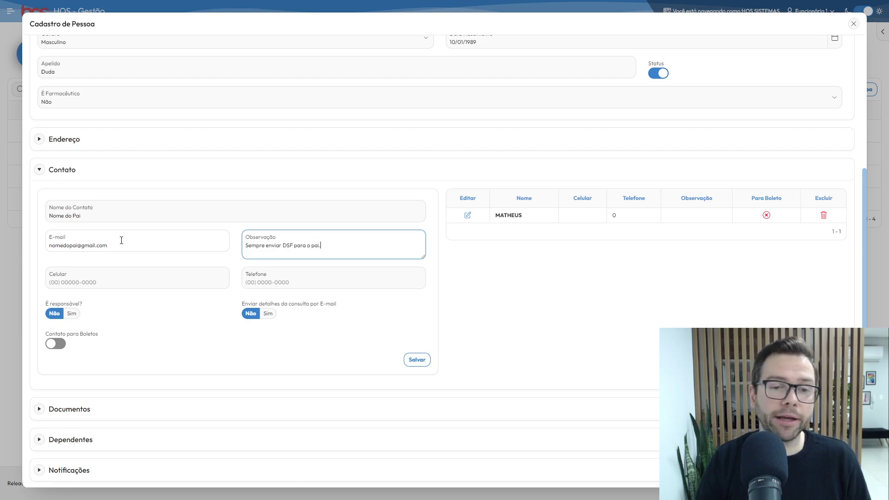
Add the mobile number, enable consultation details and boletos, and save the contact
left_click(91, 282)
type("54) 99999-9999")
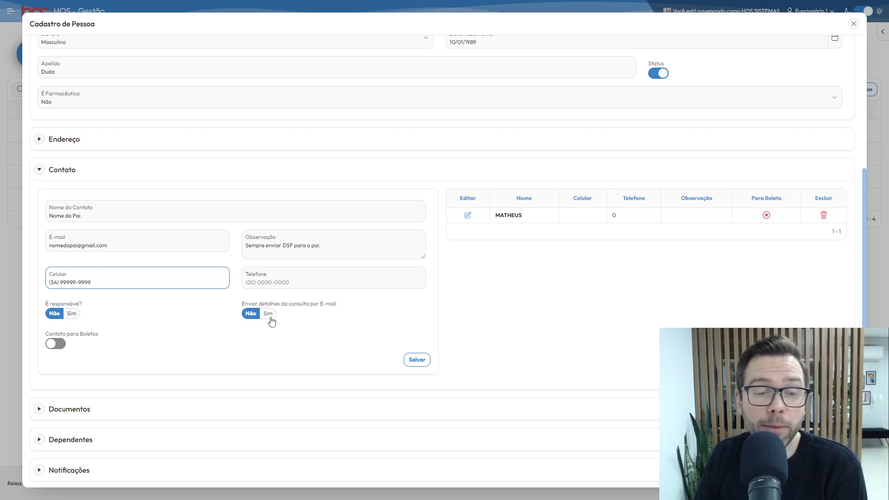
left_click(269, 315)
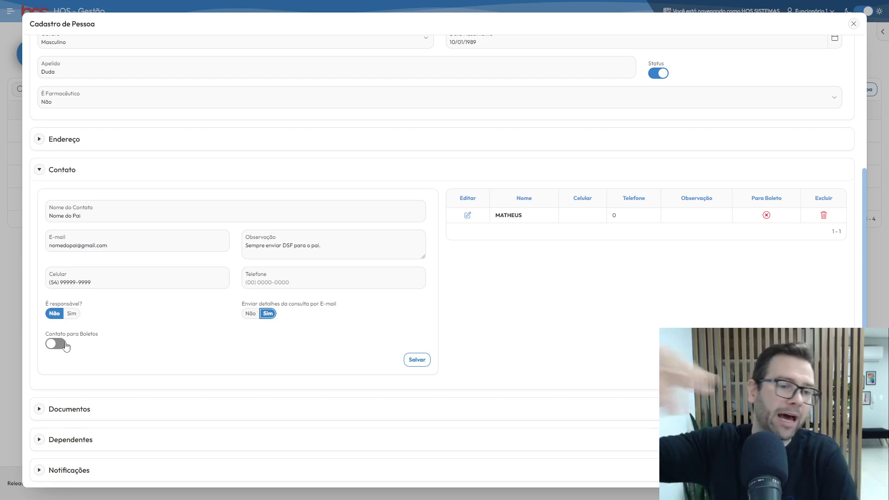
left_click(60, 345)
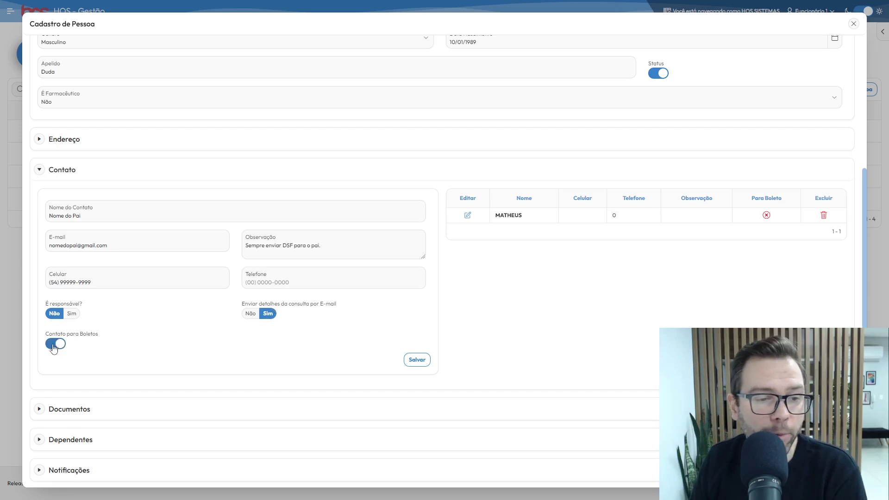
left_click(72, 313)
left_click(55, 314)
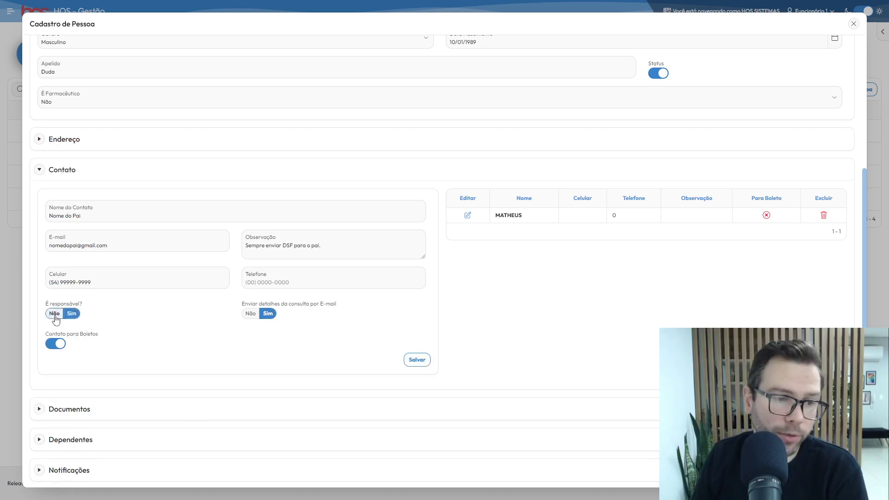
left_click(428, 363)
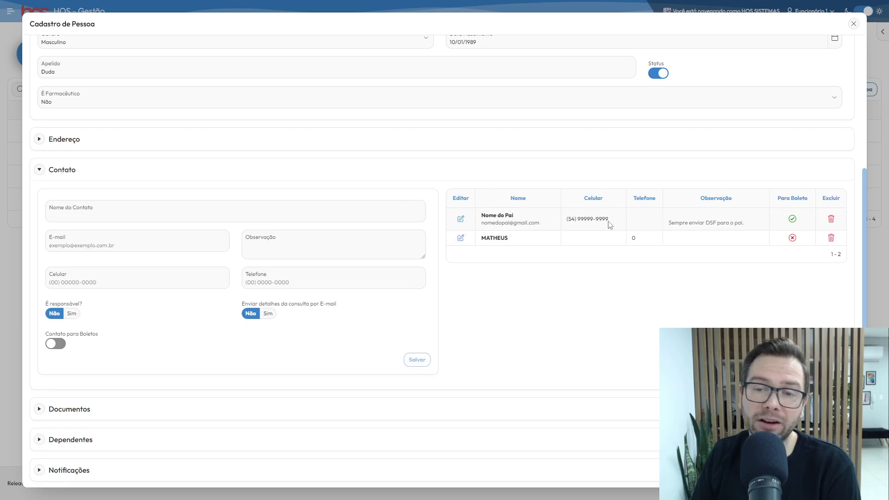
Delete the saved contact rows from the Contato table and collapse the section
left_click(831, 219)
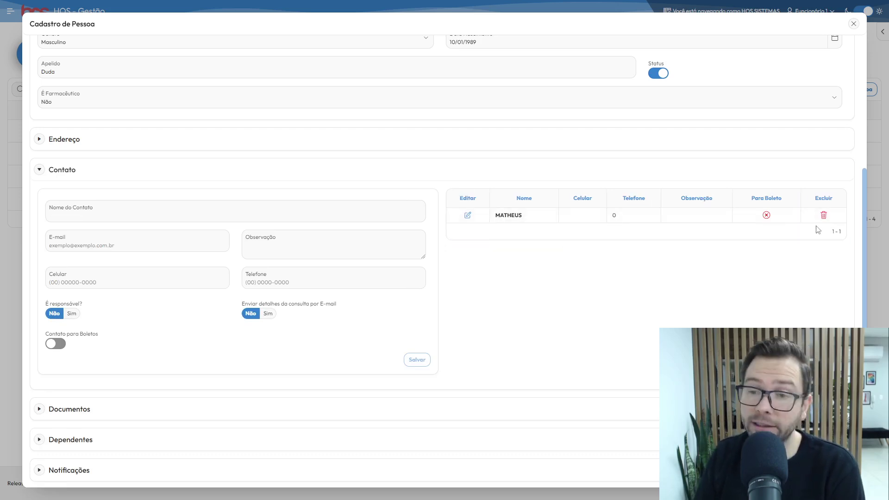
left_click(824, 216)
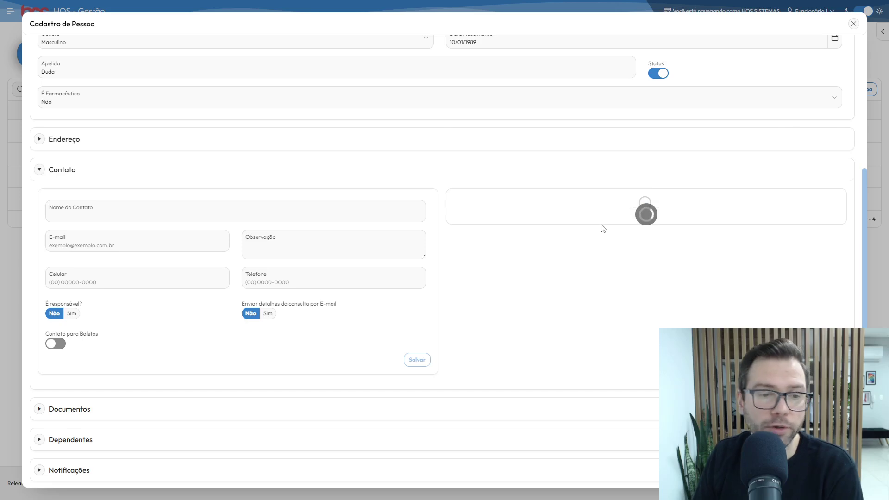
left_click(40, 171)
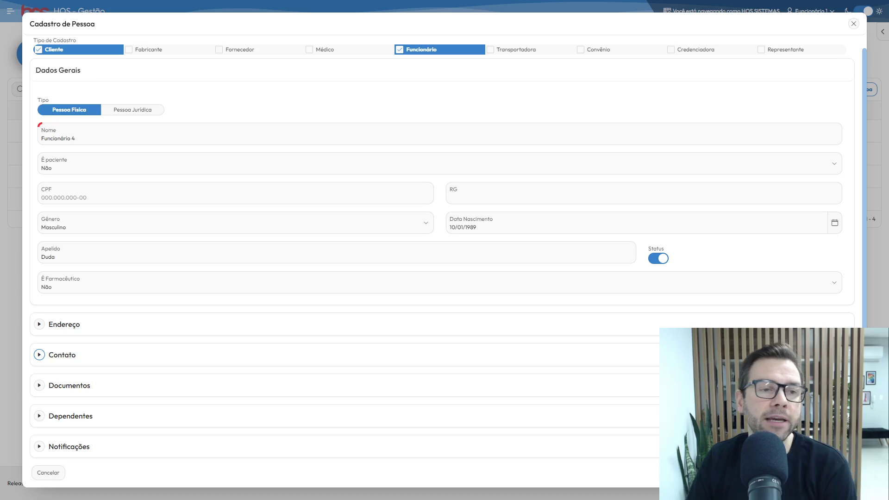
Browse Documentos types without adding a document, then collapse it and expand Dependentes
left_click(40, 386)
scroll(203, 295, "down", 3)
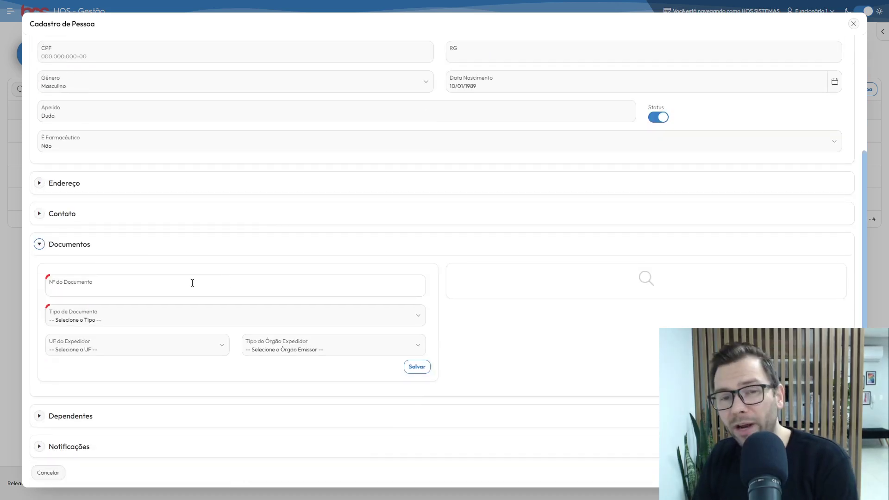
left_click(170, 323)
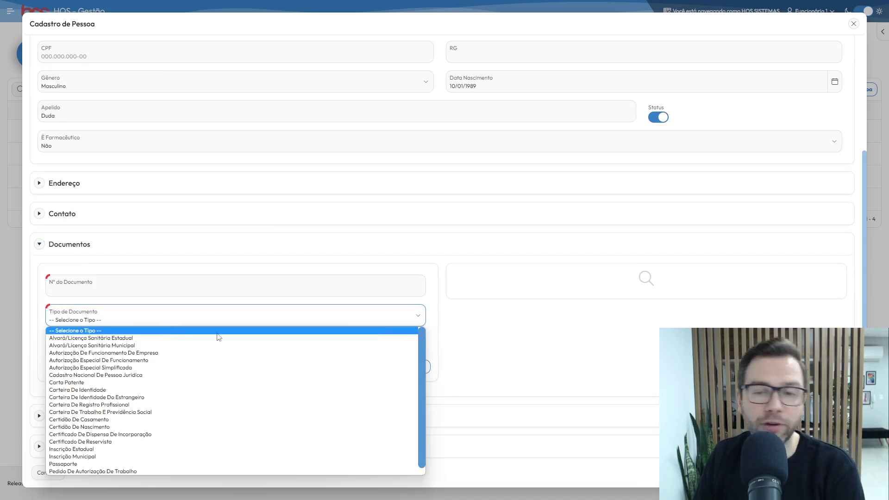
scroll(189, 351, "down", 1)
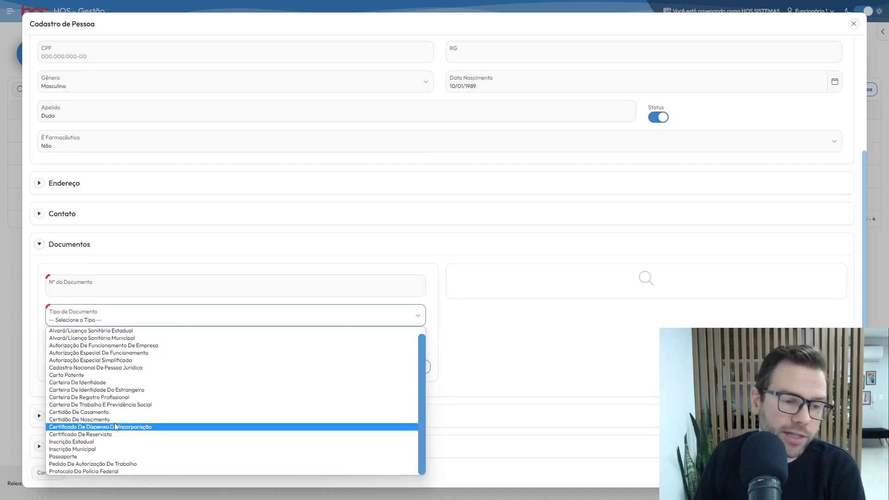
left_click(220, 317)
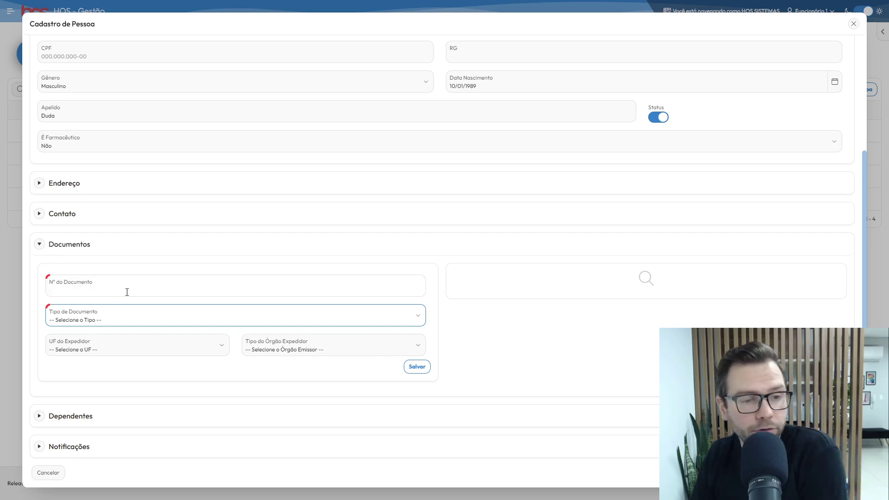
left_click(40, 245)
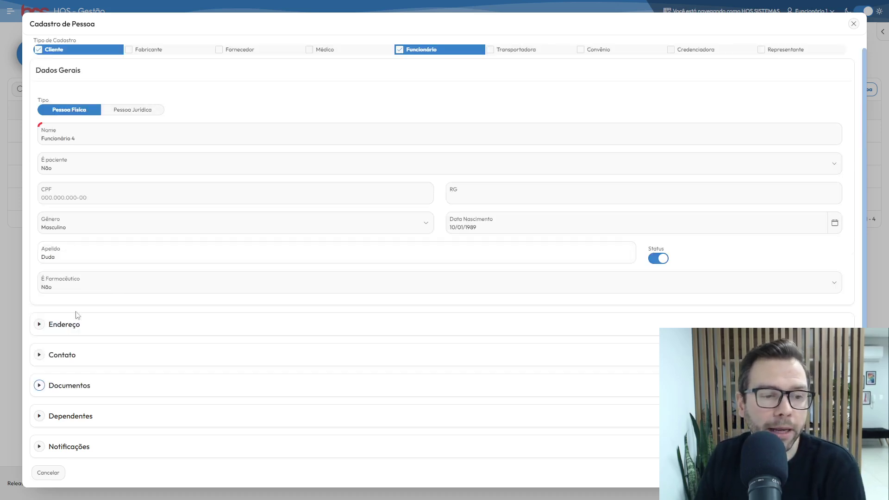
left_click(39, 416)
scroll(252, 270, "down", 4)
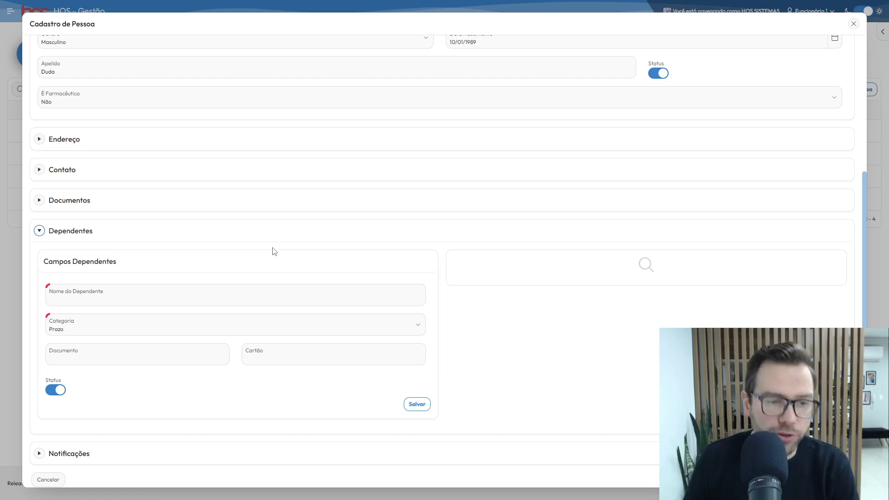
Leave the dependent fields empty with Categoria kept at Prazo, and collapse Dependentes
left_click(246, 292)
left_click(231, 321)
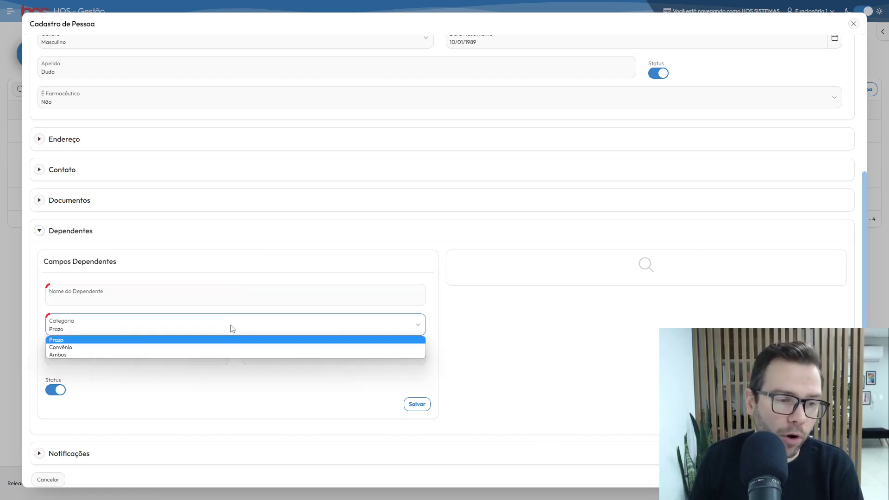
left_click(232, 319)
left_click(139, 321)
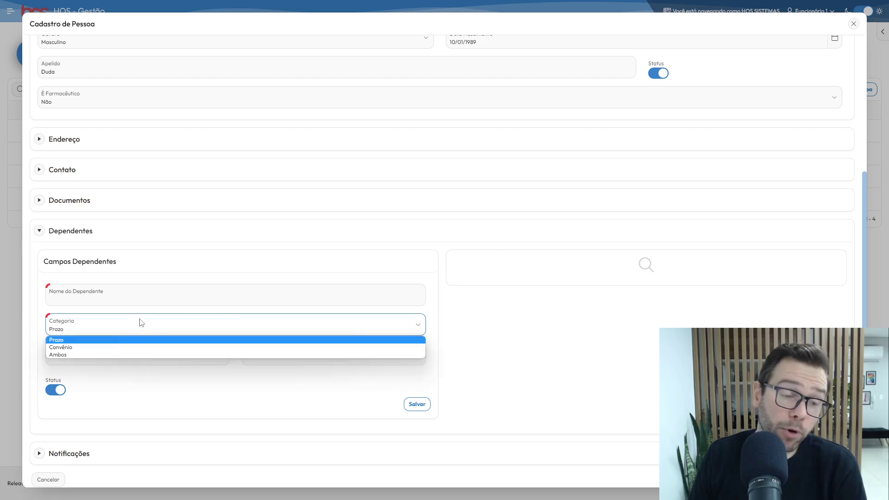
left_click(125, 329)
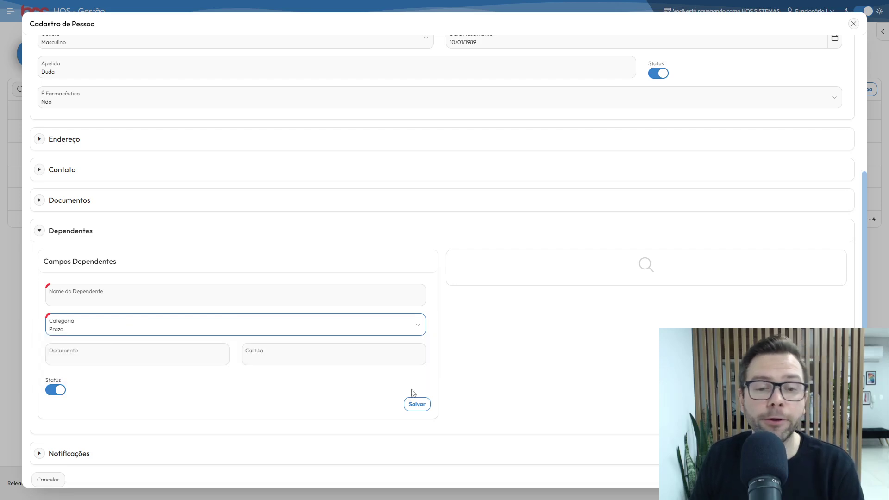
left_click(177, 294)
left_click(232, 324)
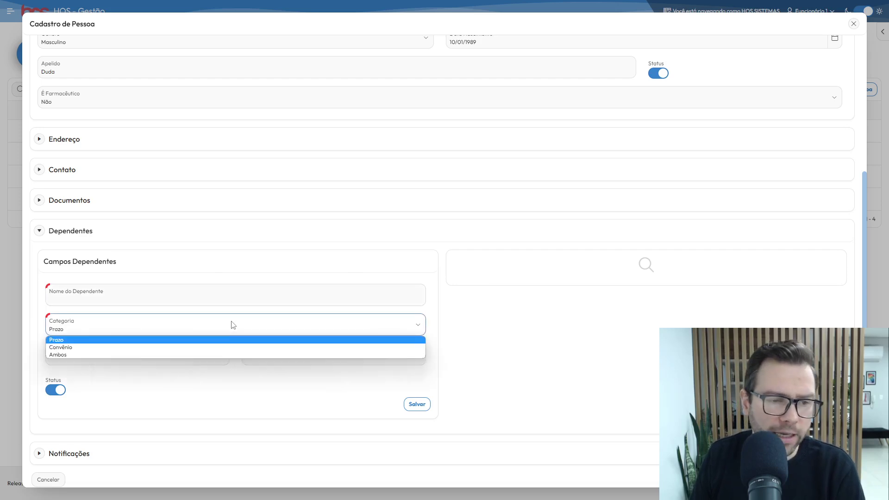
left_click(235, 325)
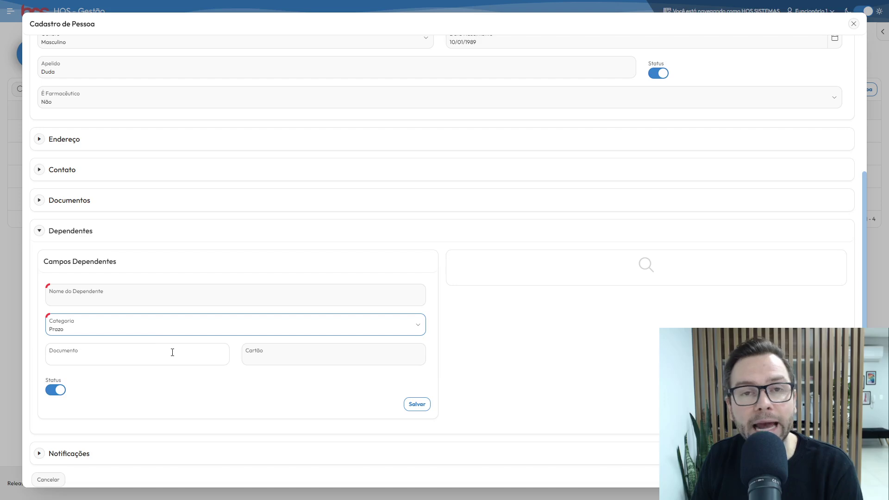
left_click(296, 355)
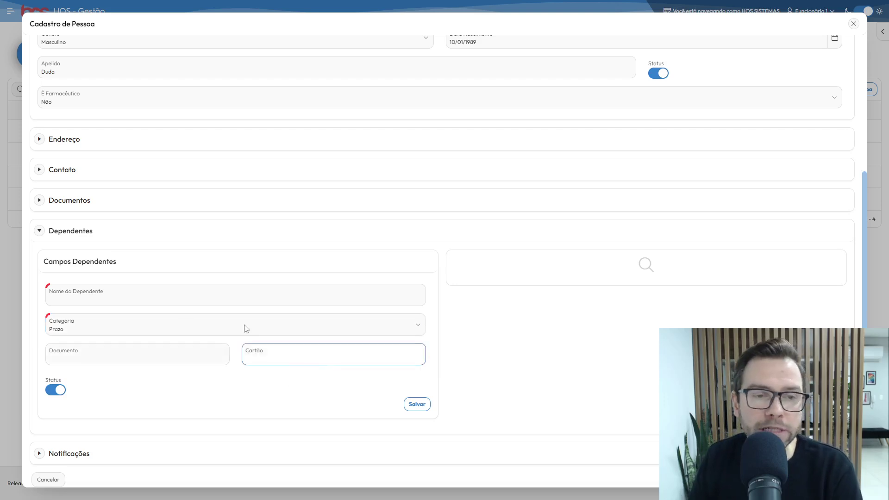
left_click(39, 232)
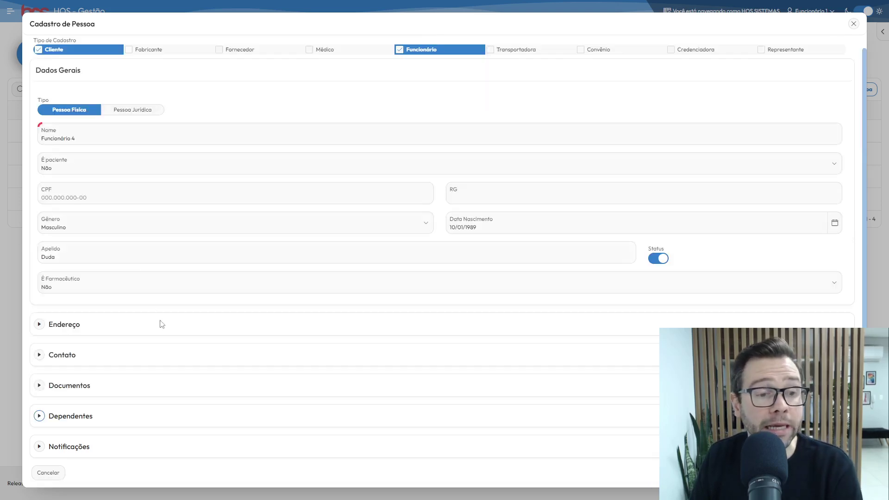
Expand Notificações and choose the 'Definir regra específica' option
left_click(39, 446)
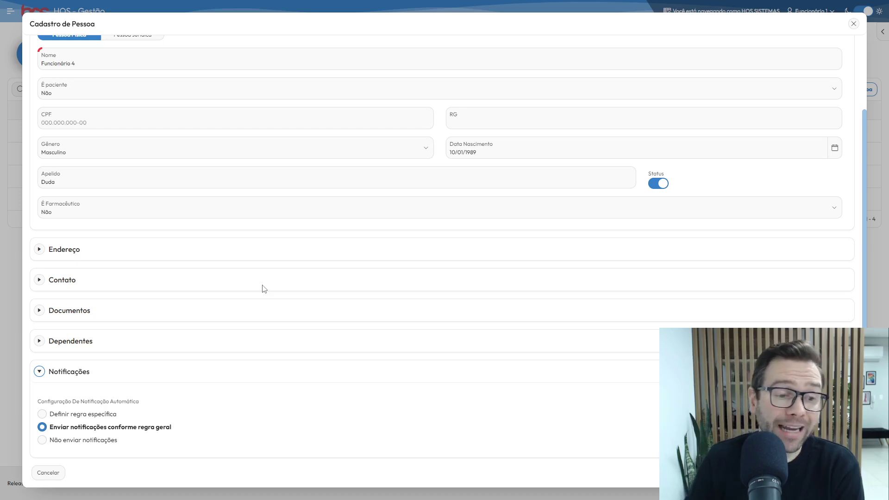
left_click(91, 416)
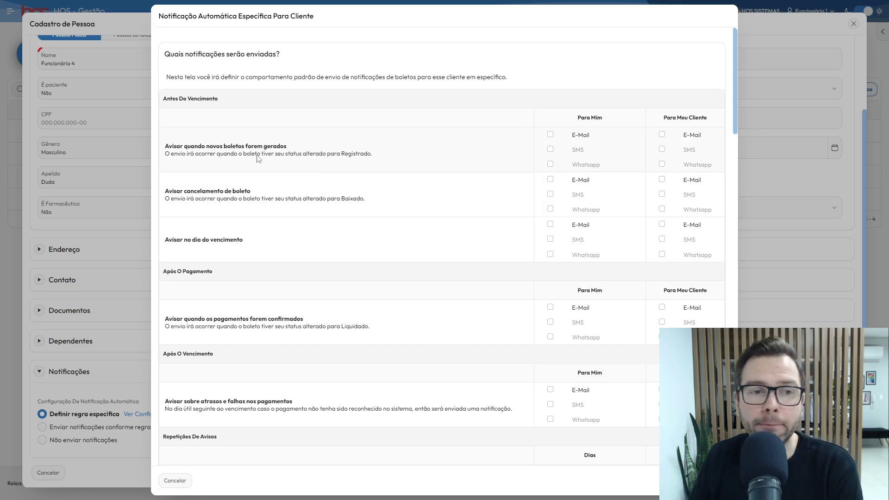
left_click_drag(286, 147, 220, 147)
left_click_drag(233, 191, 214, 191)
left_click(274, 197)
left_click_drag(244, 240, 217, 240)
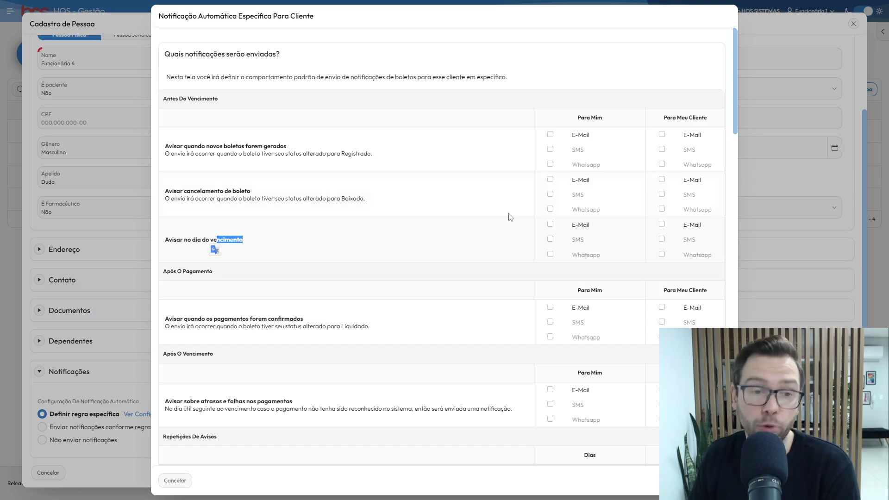
scroll(437, 209, "down", 6)
scroll(319, 270, "down", 7)
scroll(446, 241, "down", 8)
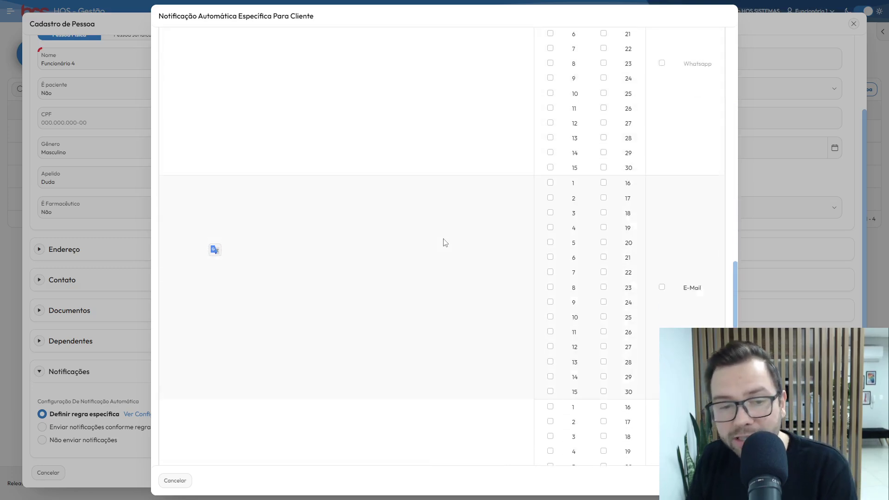
scroll(445, 243, "down", 8)
scroll(487, 268, "down", 2)
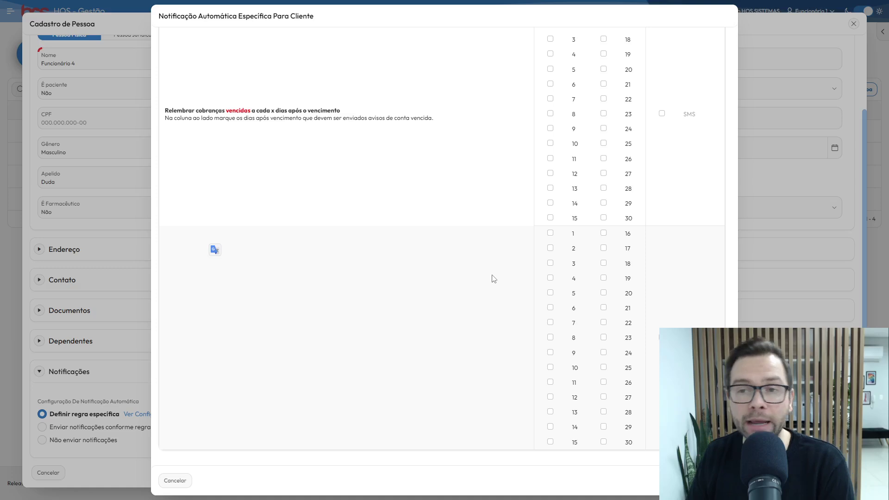
left_click_drag(737, 390, 737, 55)
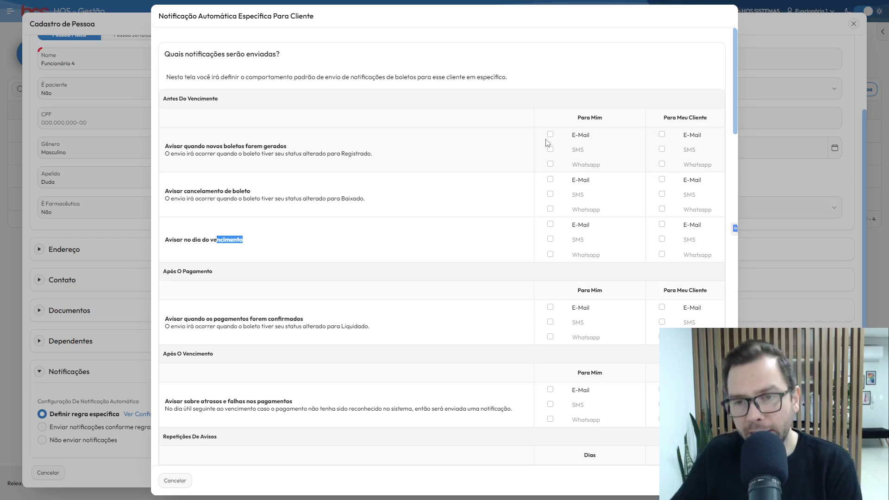
Close the specific notification settings dialog without changing anything, returning to Funcionário 4's form
scroll(547, 143, "down", 20)
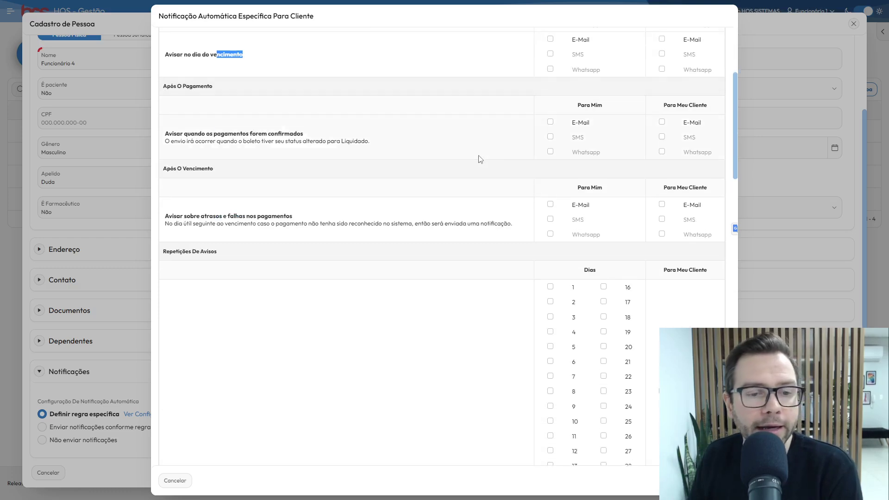
scroll(630, 303, "down", 3)
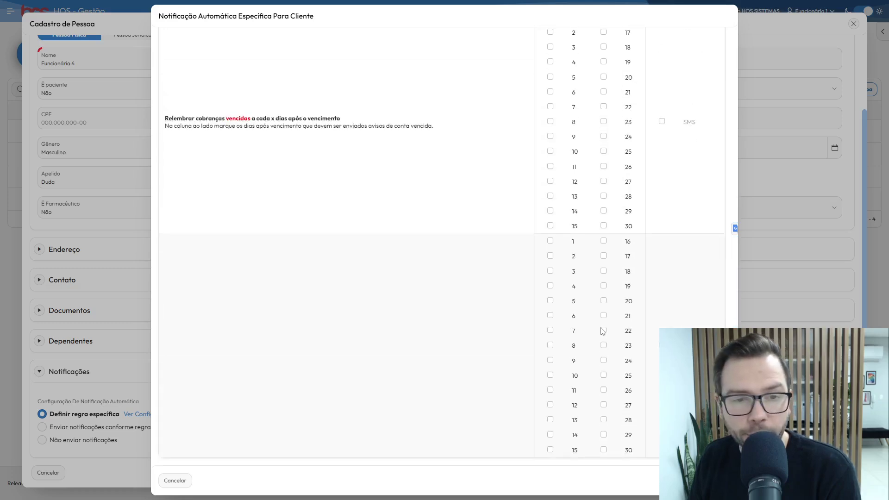
left_click(175, 480)
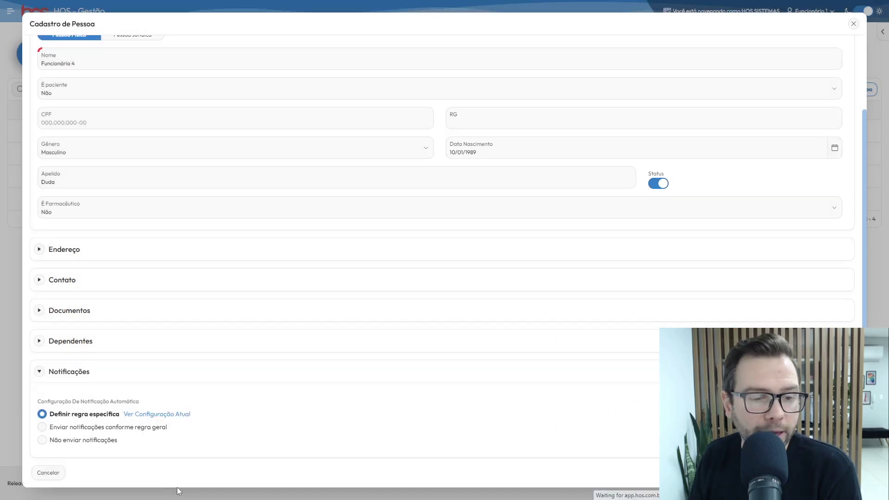
Save Funcionário 4 with notifications following the general rule, then reopen its record from Pessoas
left_click(75, 427)
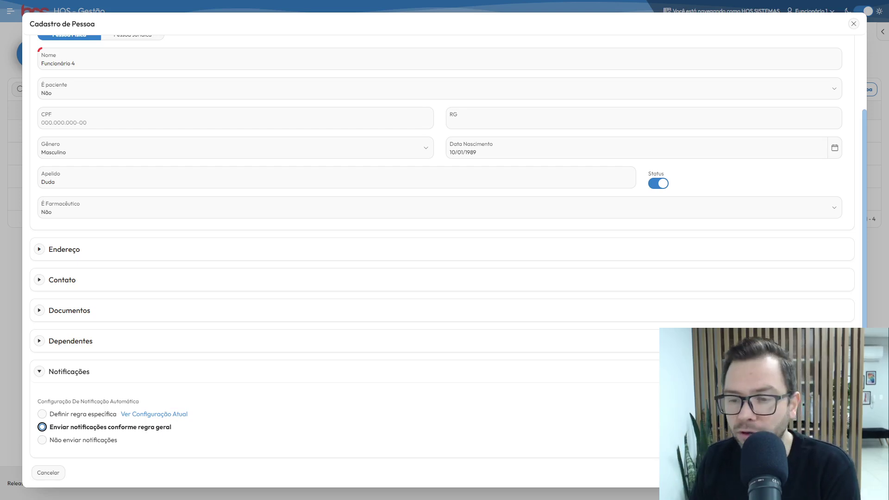
left_click(840, 473)
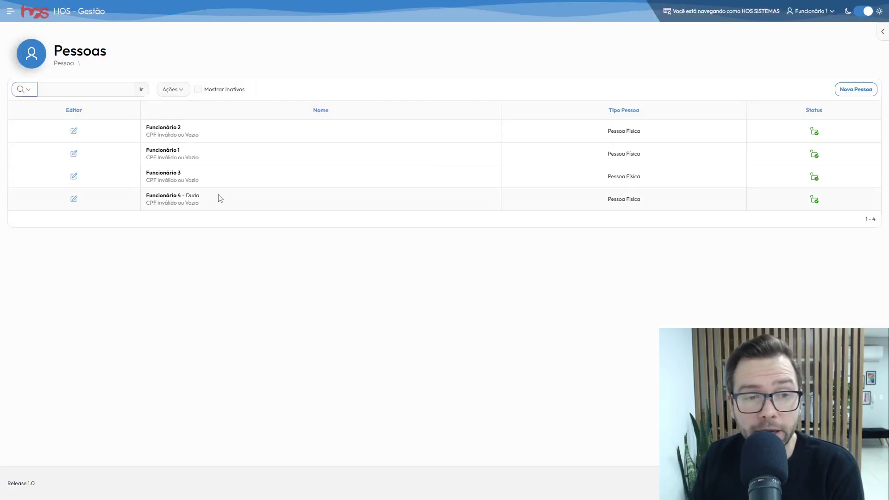
double_click(195, 196)
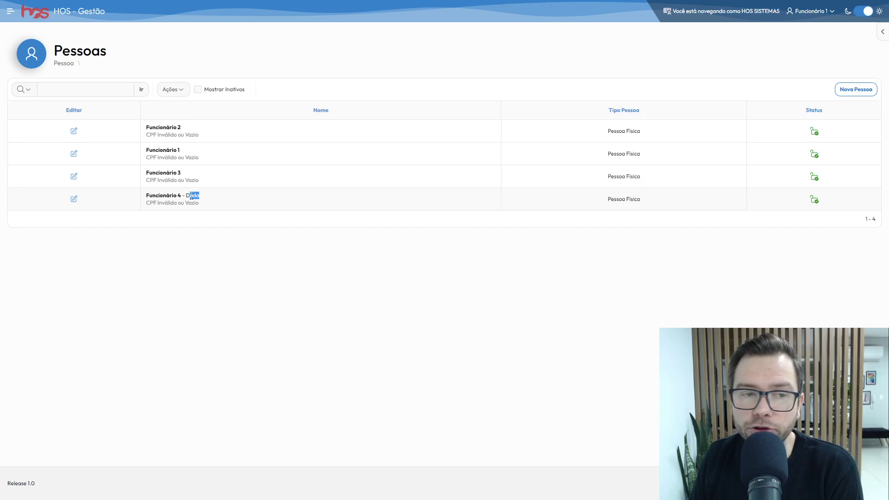
left_click(73, 199)
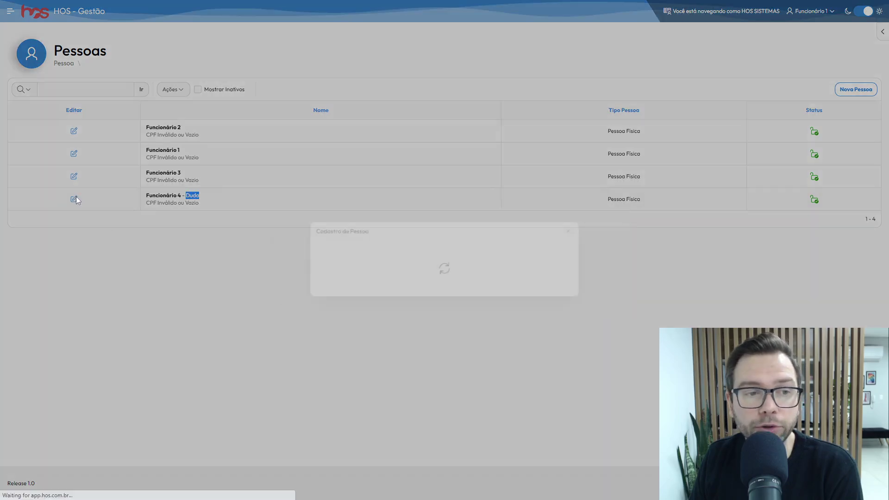